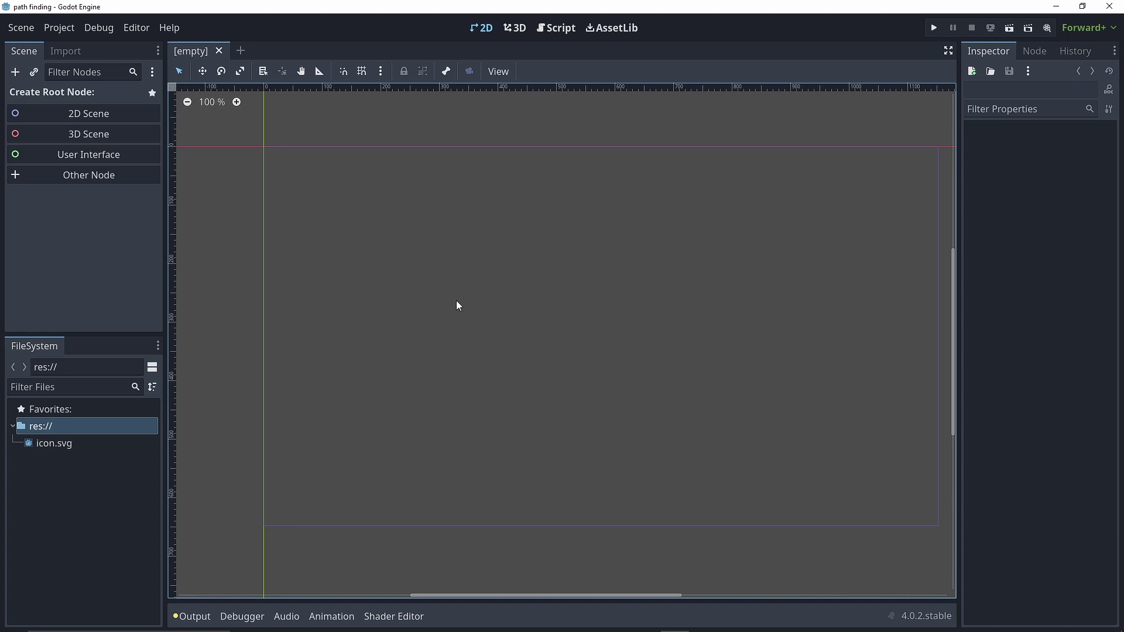
- Create a 2D scene whose root is named pathfinding, with a NavigationAgent2D child
left_click(107, 115)
double_click(73, 96)
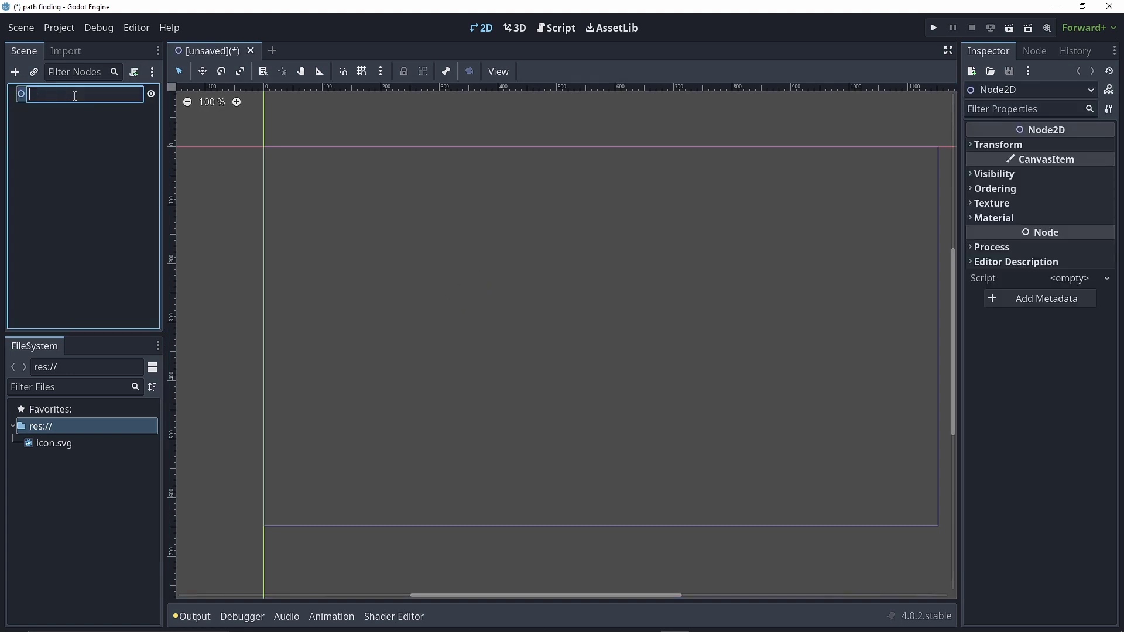
type("pathfinding")
key("Return")
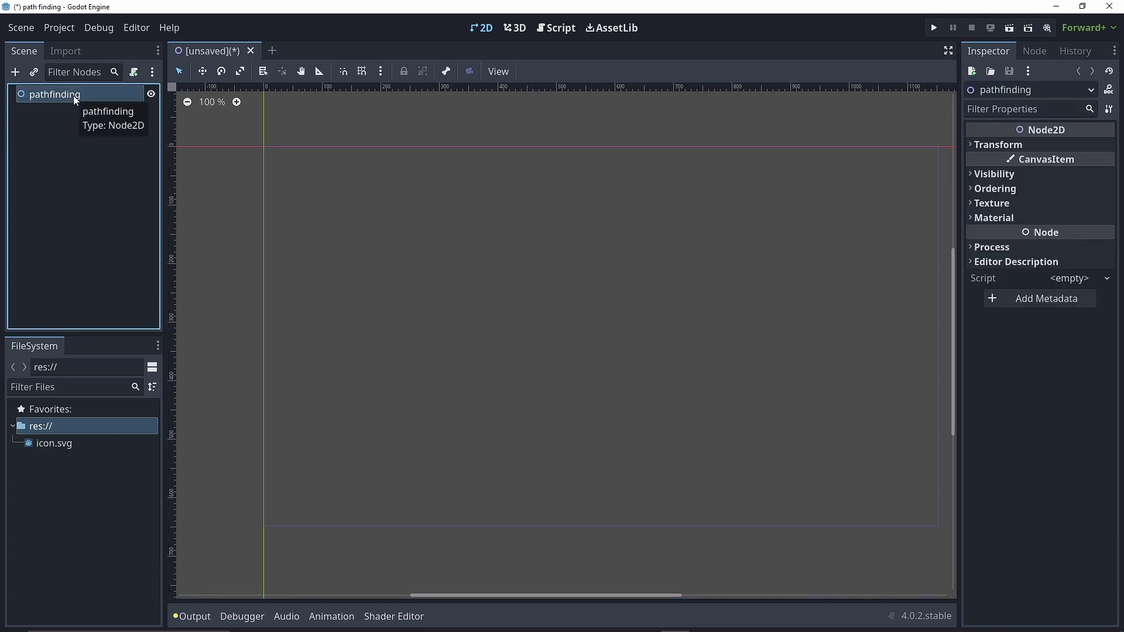
left_click(16, 71)
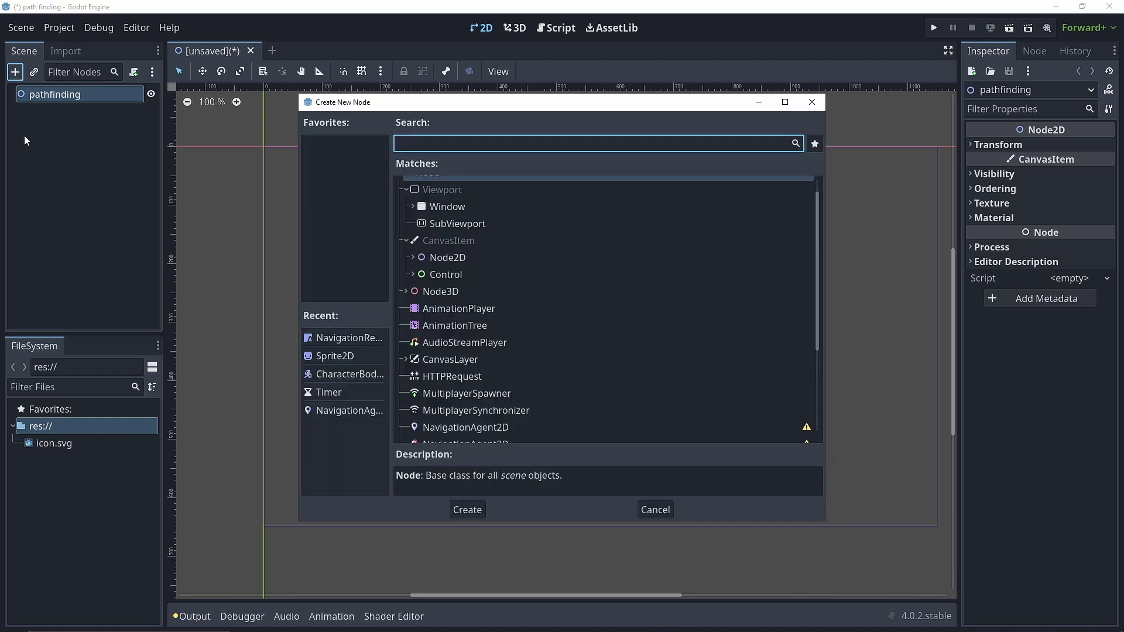
type("navi")
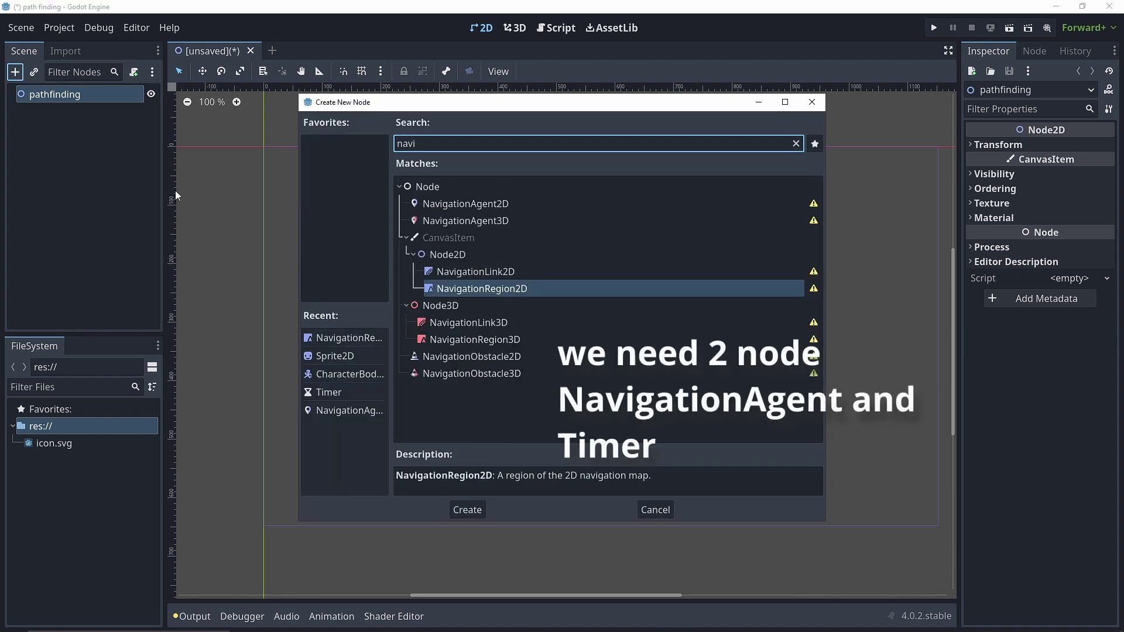
left_click(487, 204)
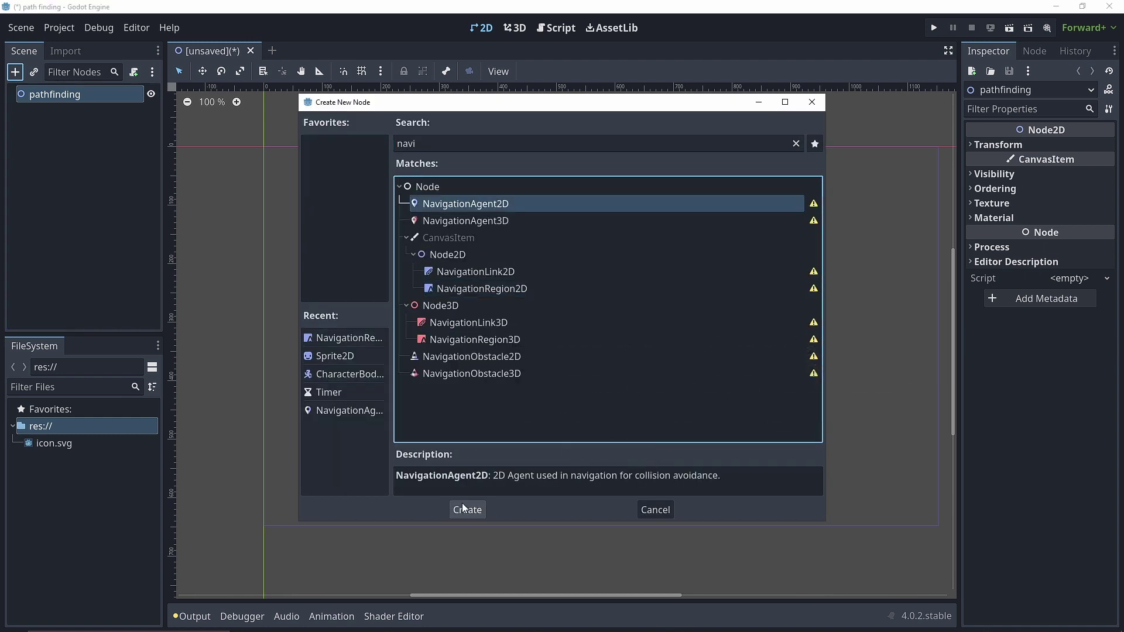
left_click(467, 510)
- Add a Timer child under pathfinding and rename it ReactionTime
left_click(26, 91)
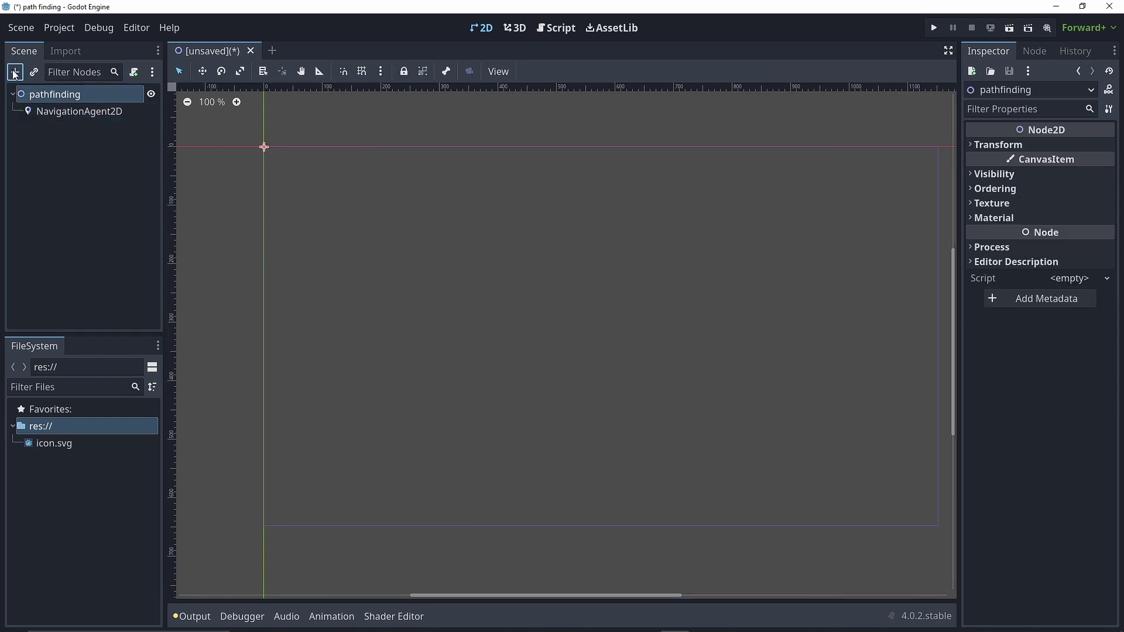
left_click(15, 71)
type("timer")
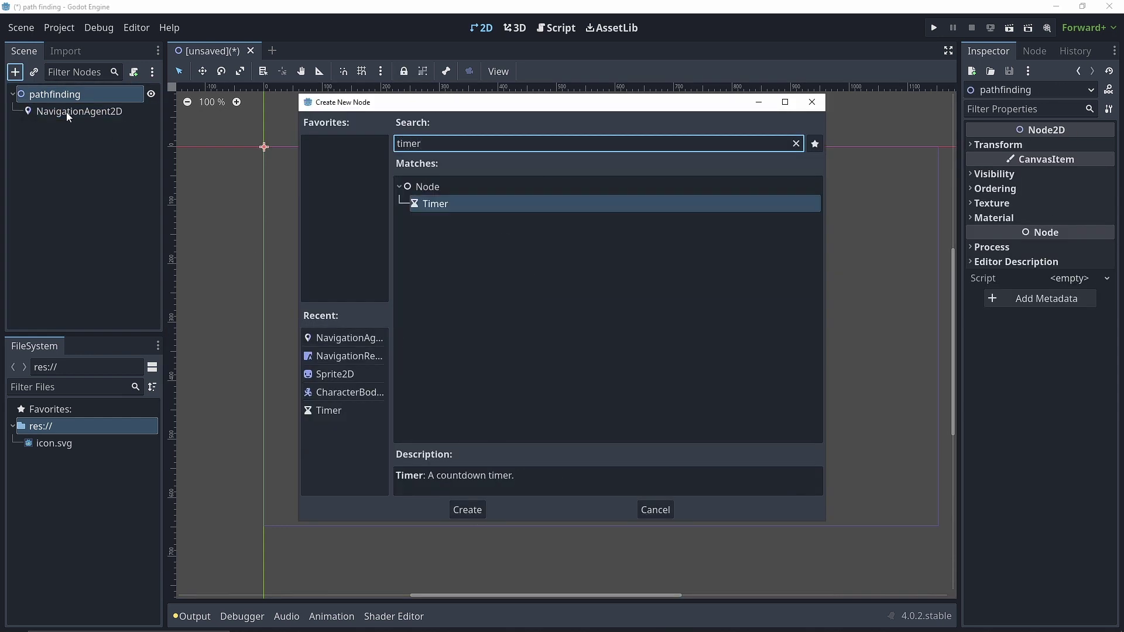
key("Return")
double_click(58, 128)
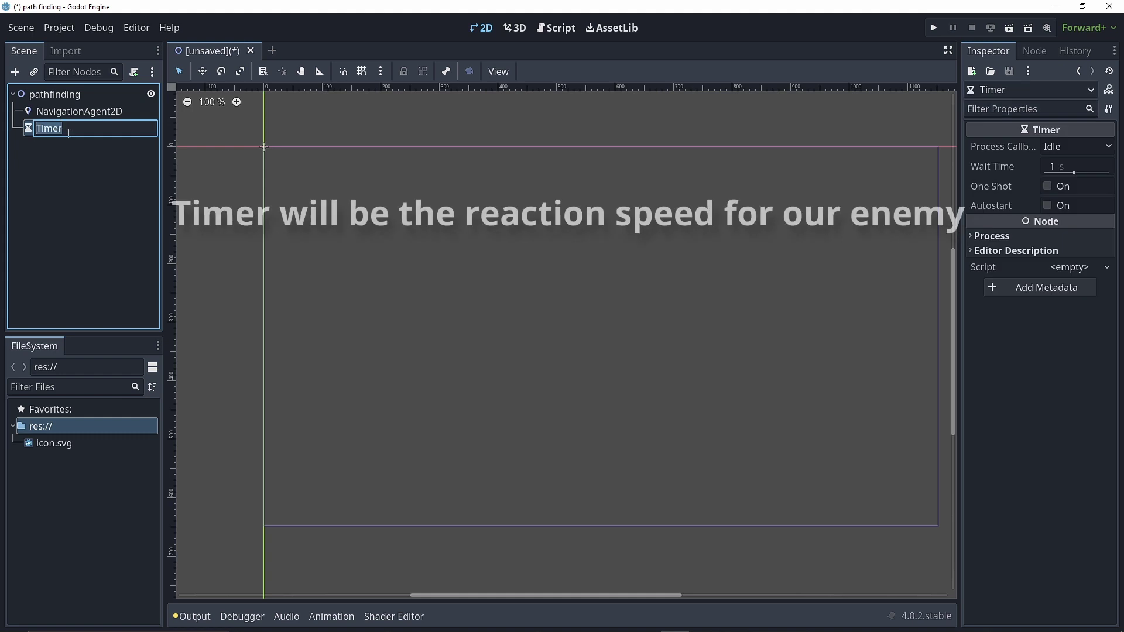
type("Time")
key("Return")
left_click(74, 111)
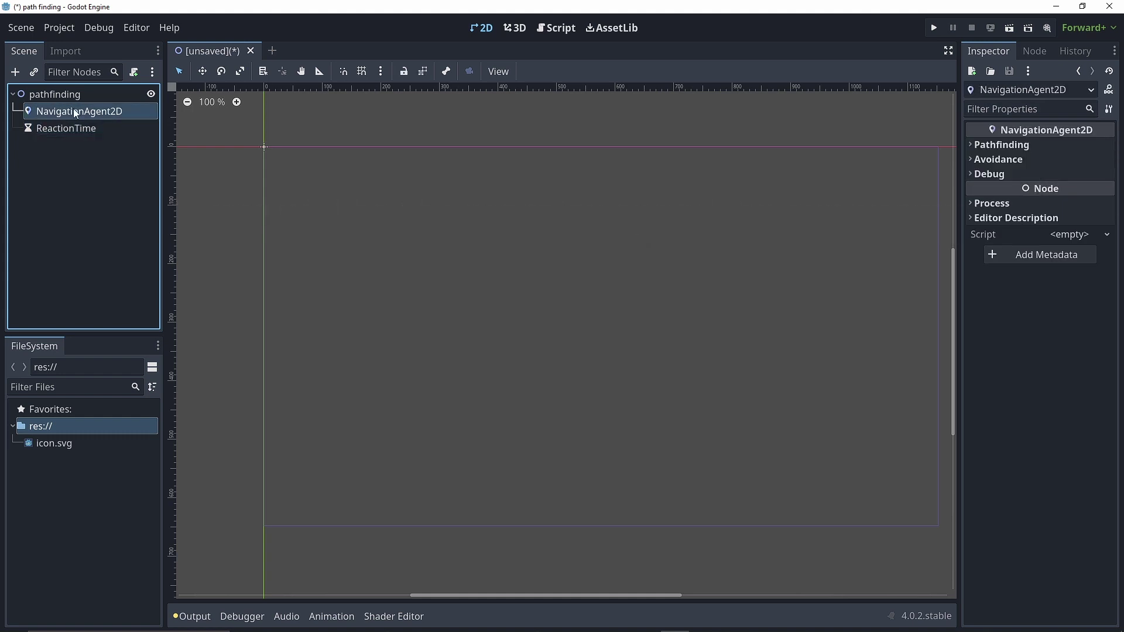
- Enable the NavigationAgent2D's debug drawing and make its path colour red
left_click(975, 174)
left_click(1050, 190)
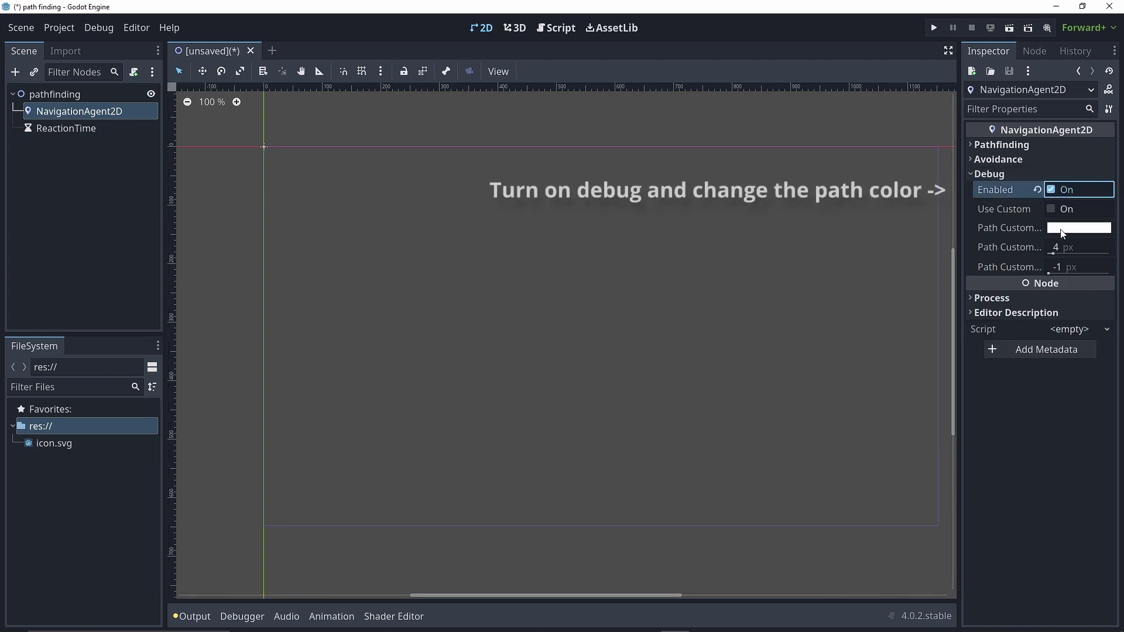
left_click(1078, 228)
left_click_drag(1050, 469, 949, 488)
left_click(952, 487)
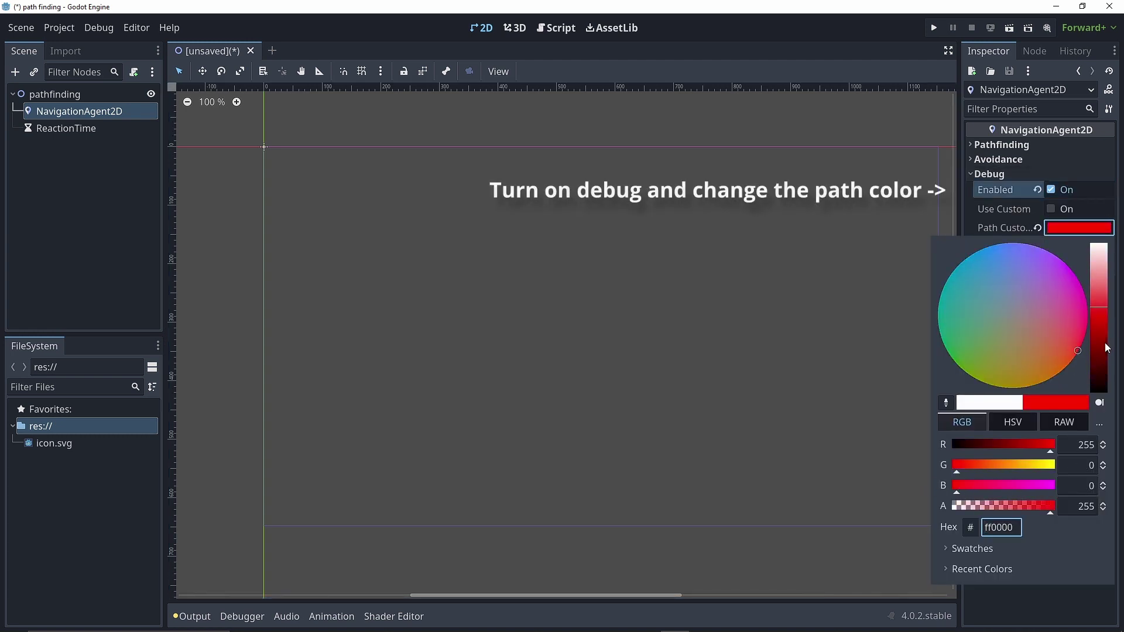
key("Escape")
left_click(1070, 267)
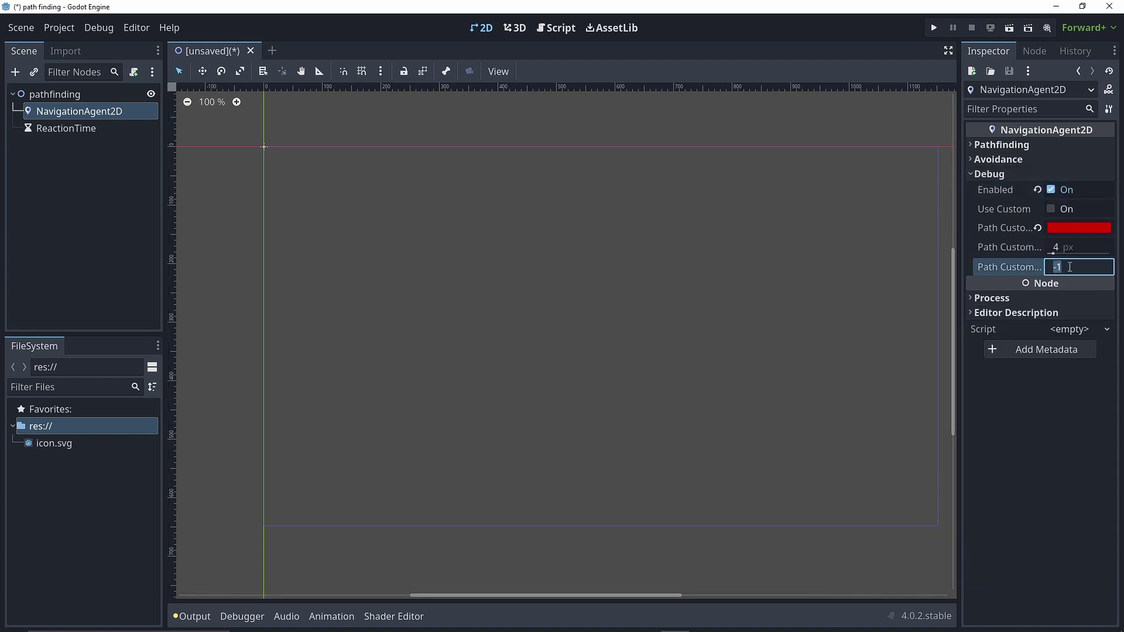
- Give ReactionTime a 0.3 s wait time and turn on Autostart
left_click(65, 129)
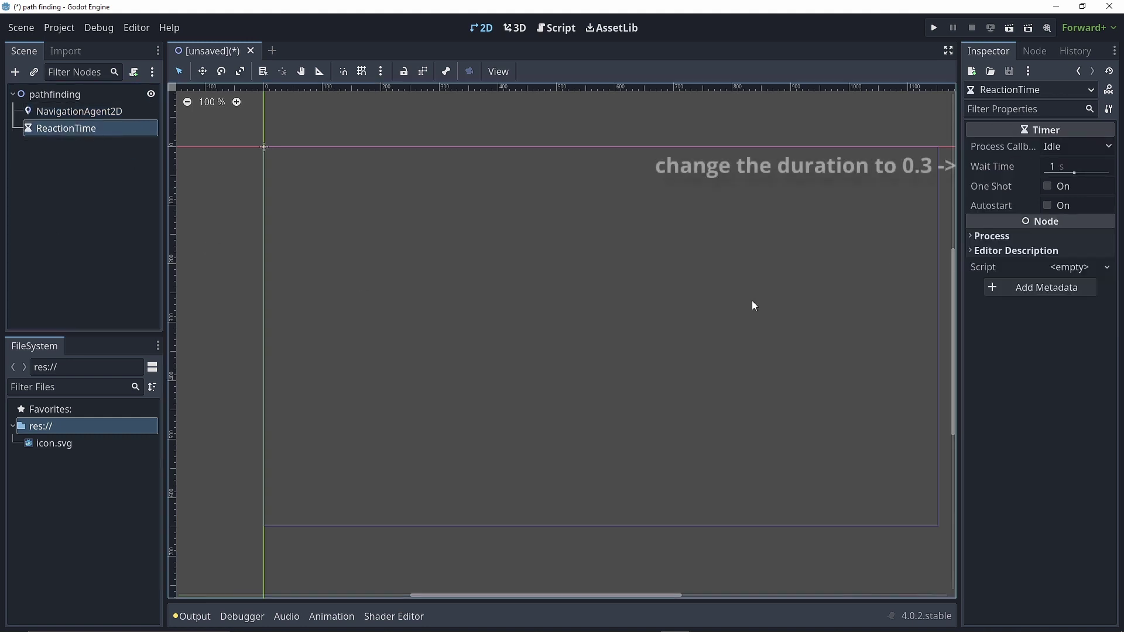
left_click(1071, 166)
type("0.3")
key("Return")
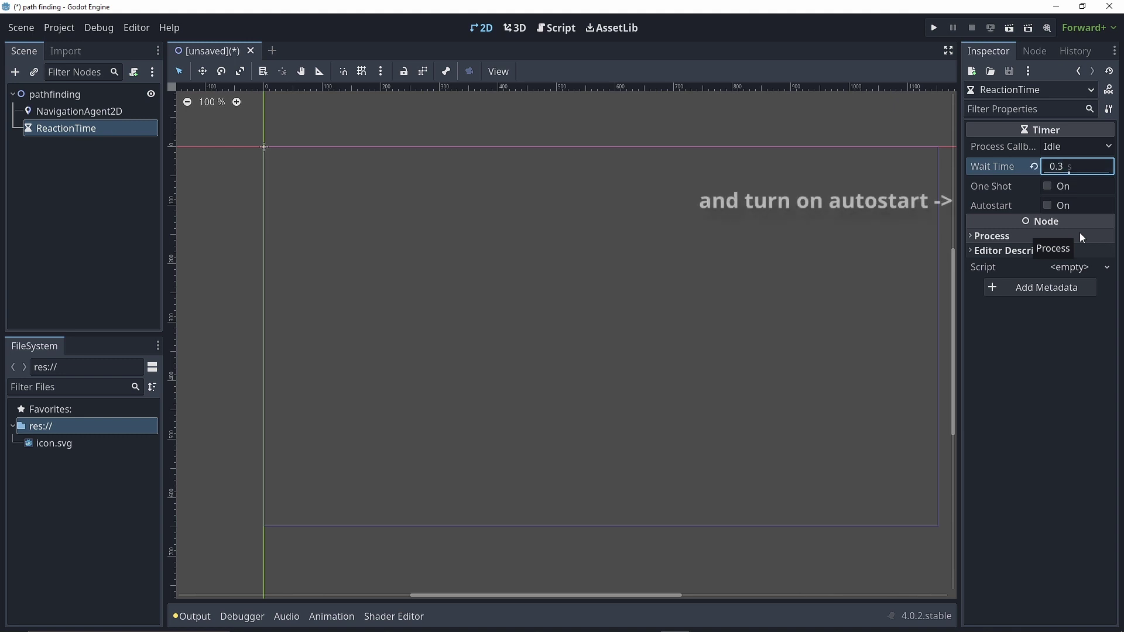
left_click(1054, 205)
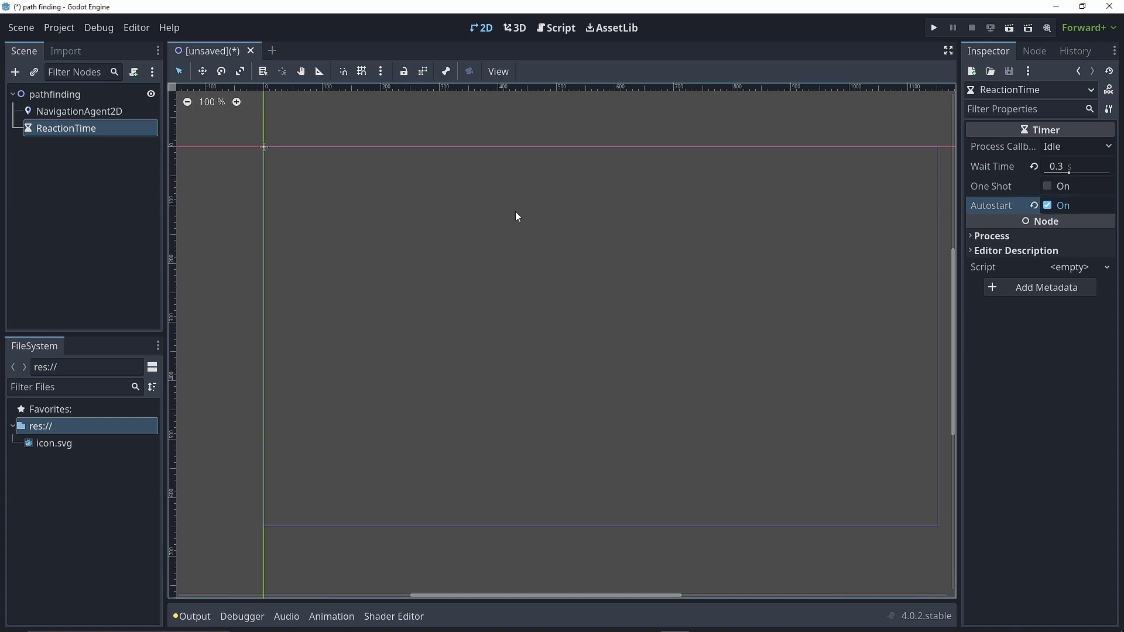
- Save the scene as pathfinding.tscn
left_click(68, 96)
key("ctrl+s")
left_click(452, 509)
left_click(133, 72)
left_click(506, 445)
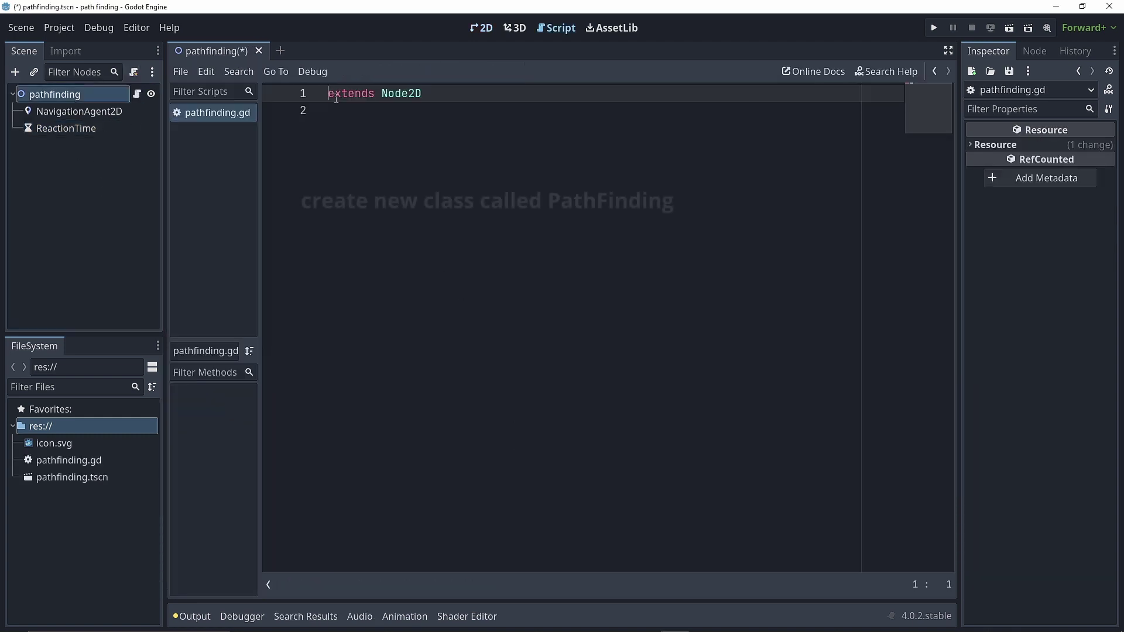
type("class_name ")
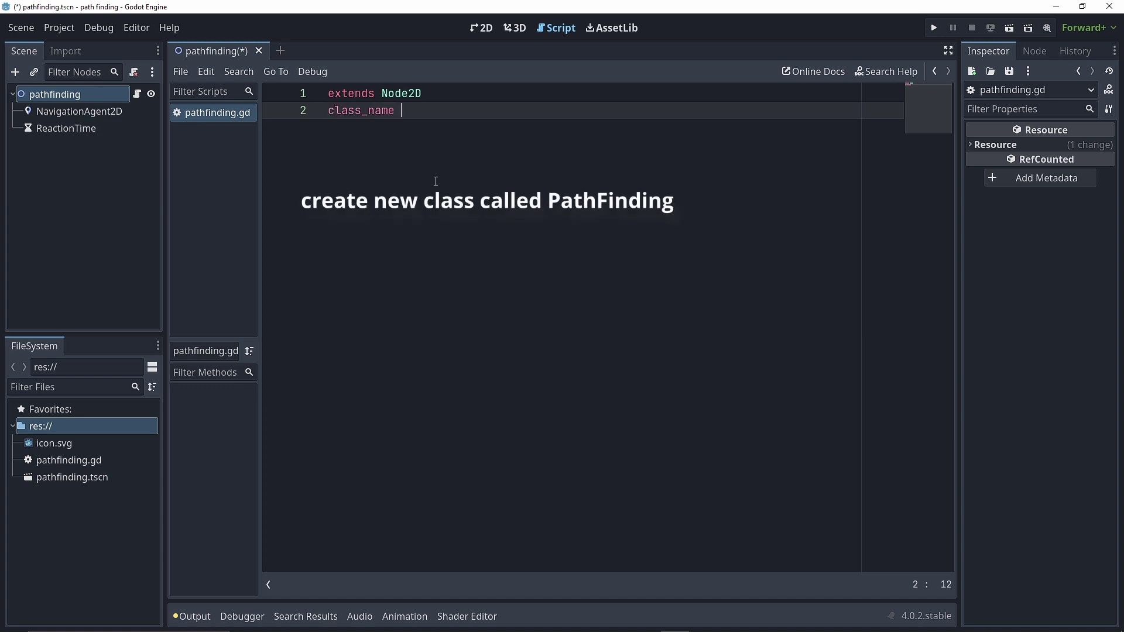
type("PathFin")
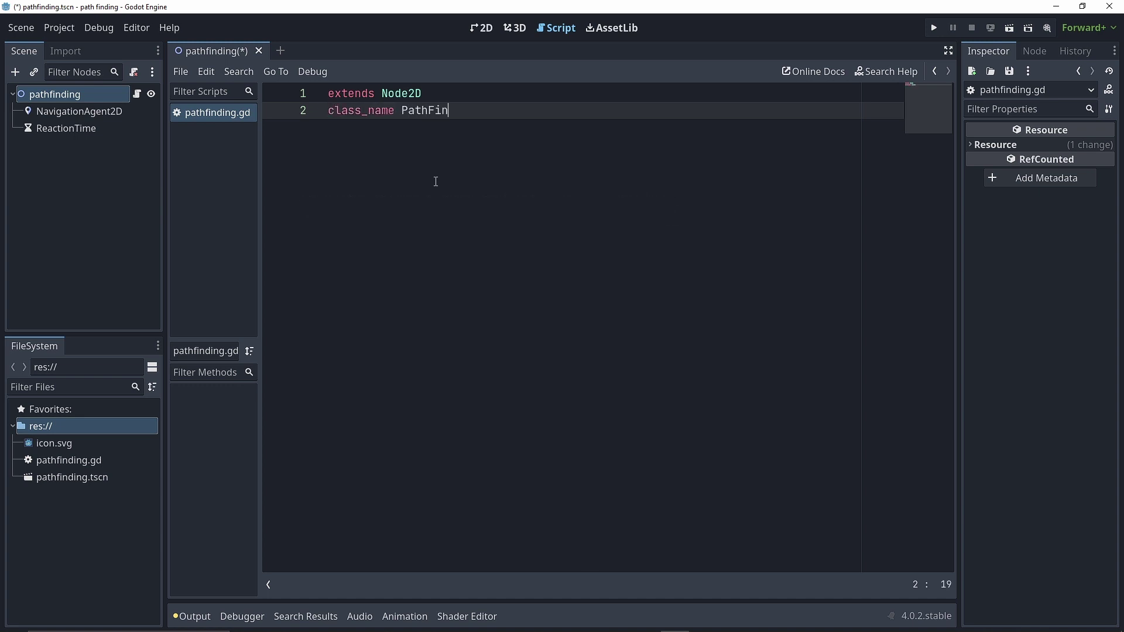
key("Return")
key("Return")
key("Return")
left_click(80, 112)
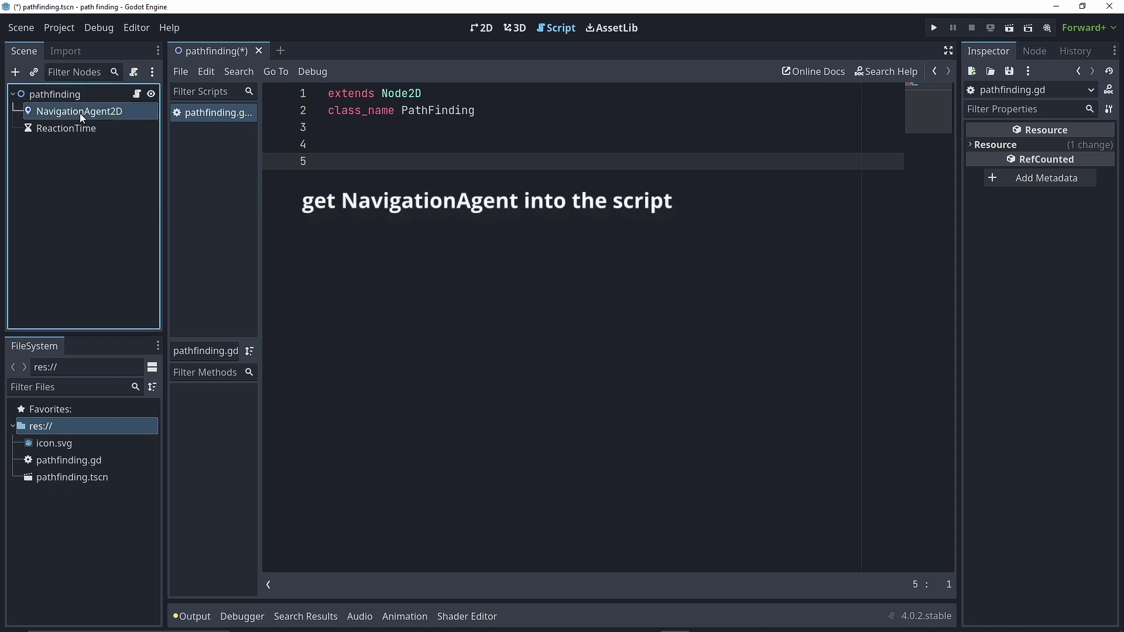
left_click_drag(62, 111, 349, 166)
key("Return")
type("@onready var")
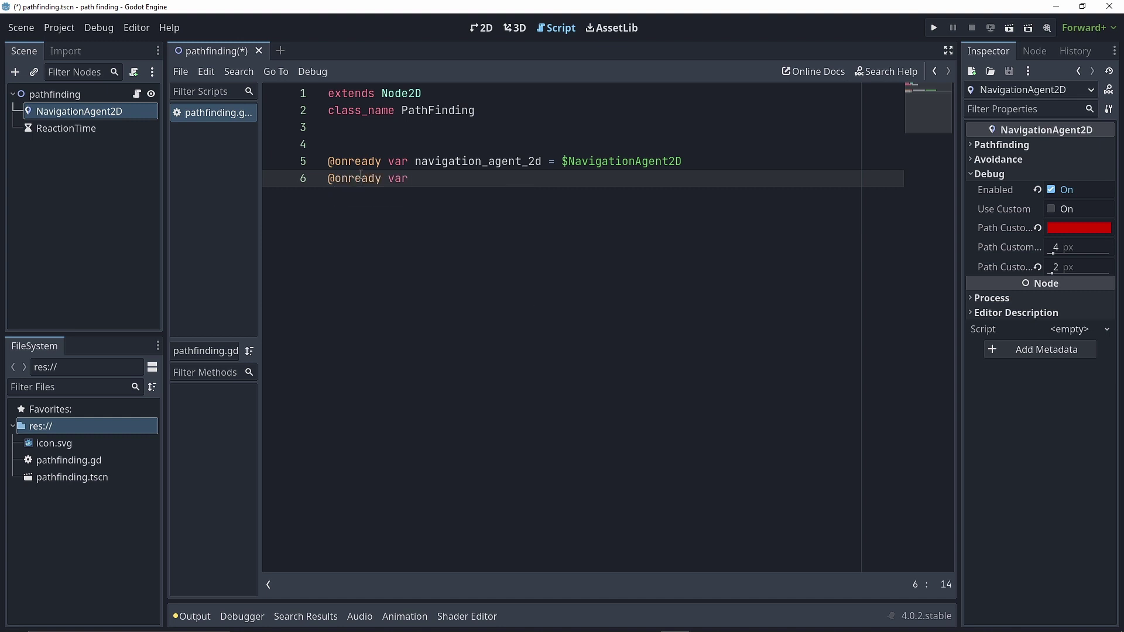
type(" target : charac")
key("Return")
type("= owner.get_p")
key("Return")
type(".find")
key("Return")
type("\"Player\"")
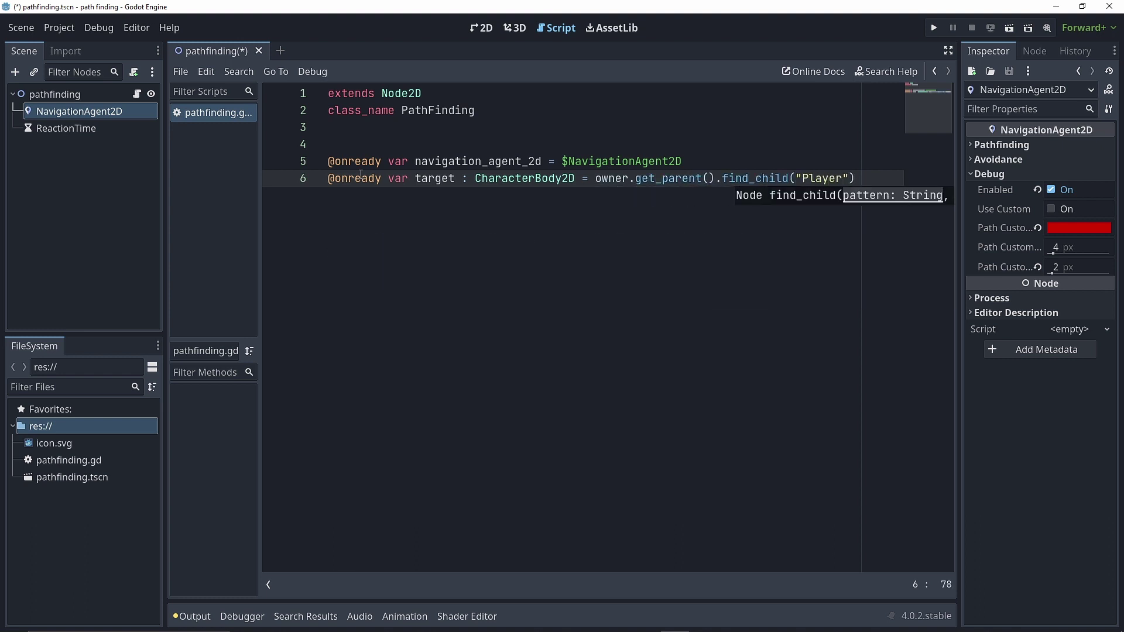
type(")")
- Declare var direction = Vector2.ZERO and save the script
key("Return")
type("var direction = vector2")
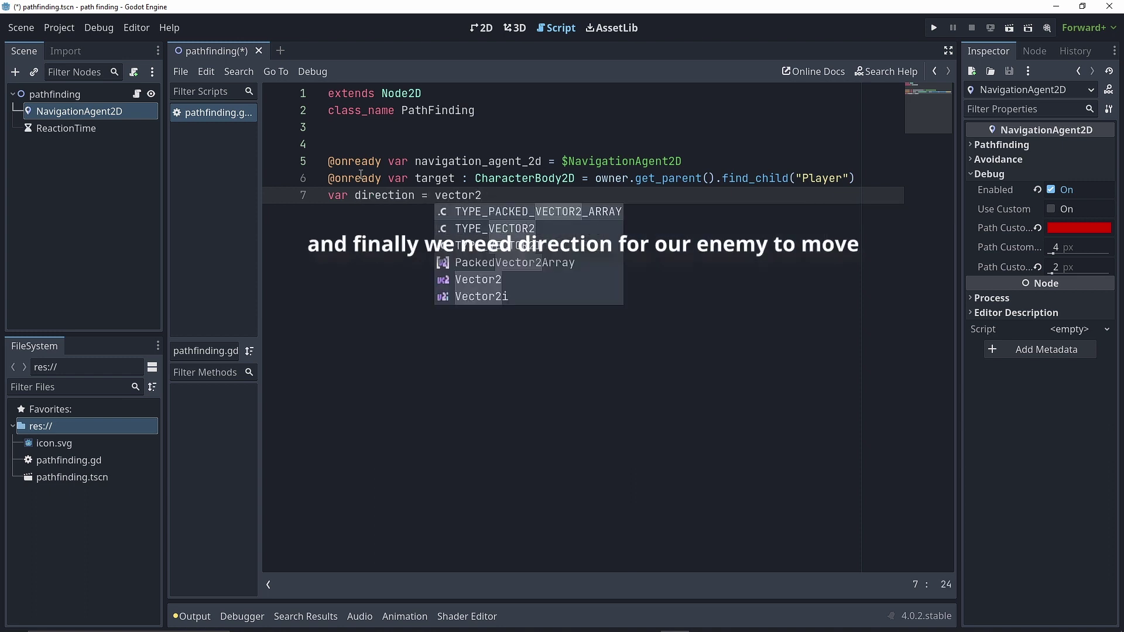
key("Return")
key("BackSpace")
key("BackSpace")
key("BackSpace")
key("BackSpace")
key("BackSpace")
key("BackSpace")
type("vector2")
key("Return")
type(".ze")
key("Return")
key("ctrl+s")
- Write update_target() setting the navigation agent's target position to target.position
key("Return")
key("Return")
key("Return")
key("Up")
type("func update_target():")
key("Return")
key("Return")
type(".ta")
key("Return")
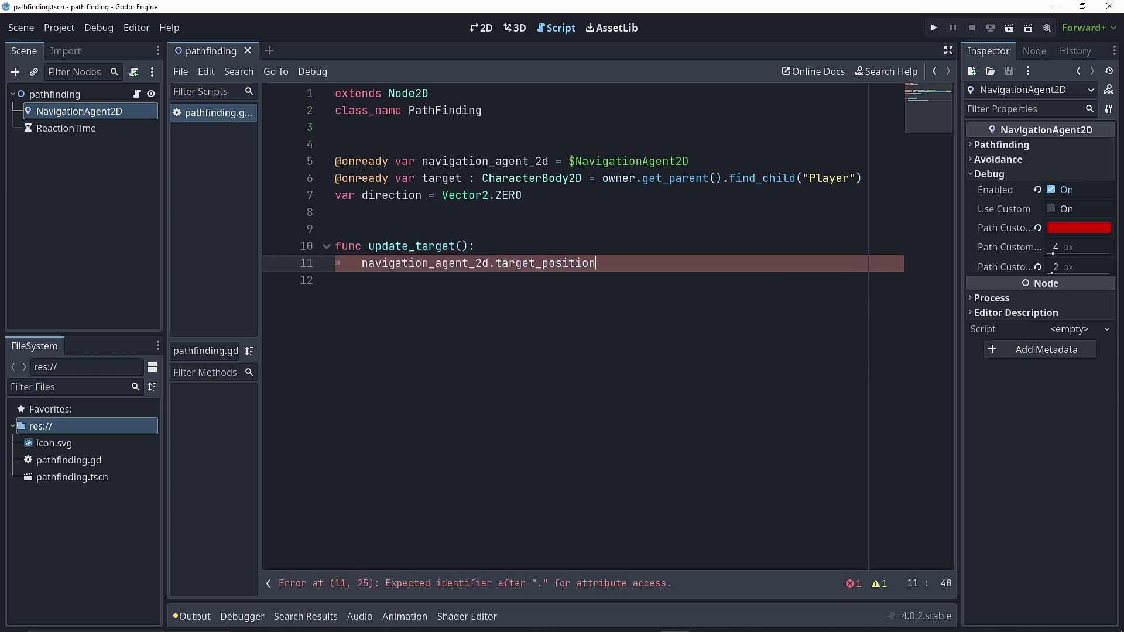
type("target.posi")
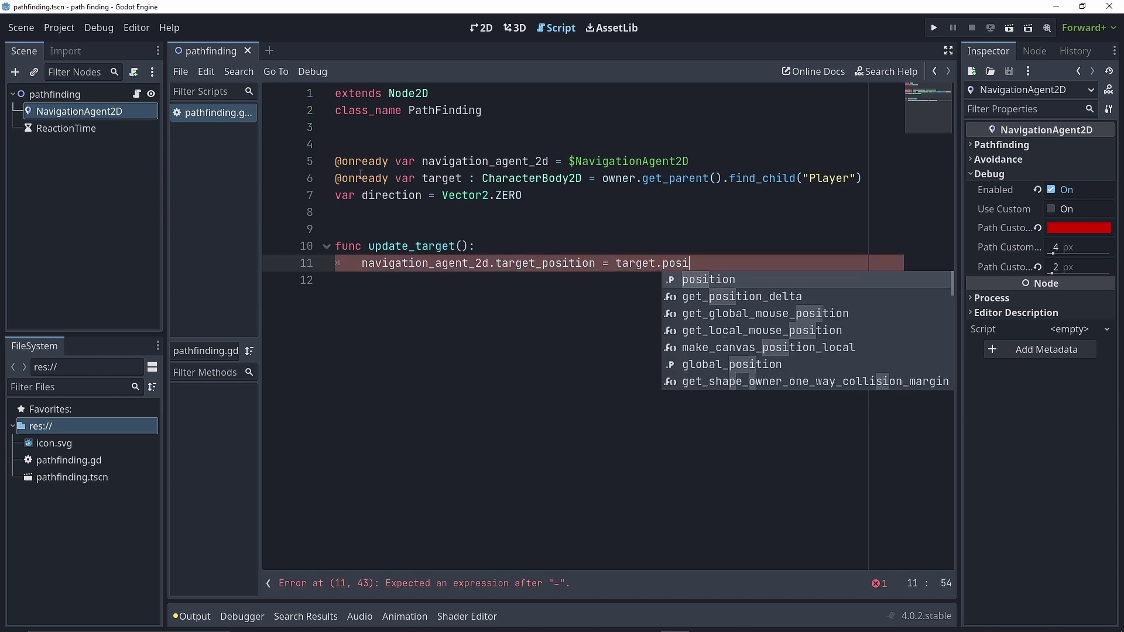
key("Return")
key("ctrl+s")
- Add a _ready() function that calls update_target(), then save
key("Down")
key("Up")
key("Up")
key("Up")
key("Return")
key("Return")
key("Up")
key("Up")
key("Return")
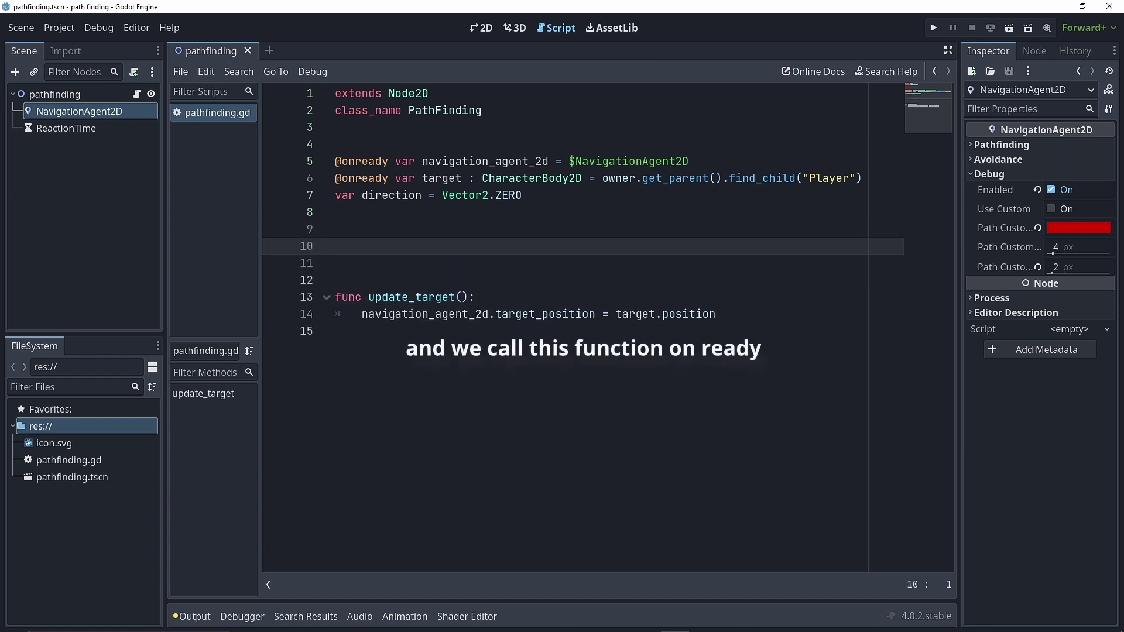
type("a")
key("Return")
key("Return")
type("upda")
key("Return")
key("ctrl+s")
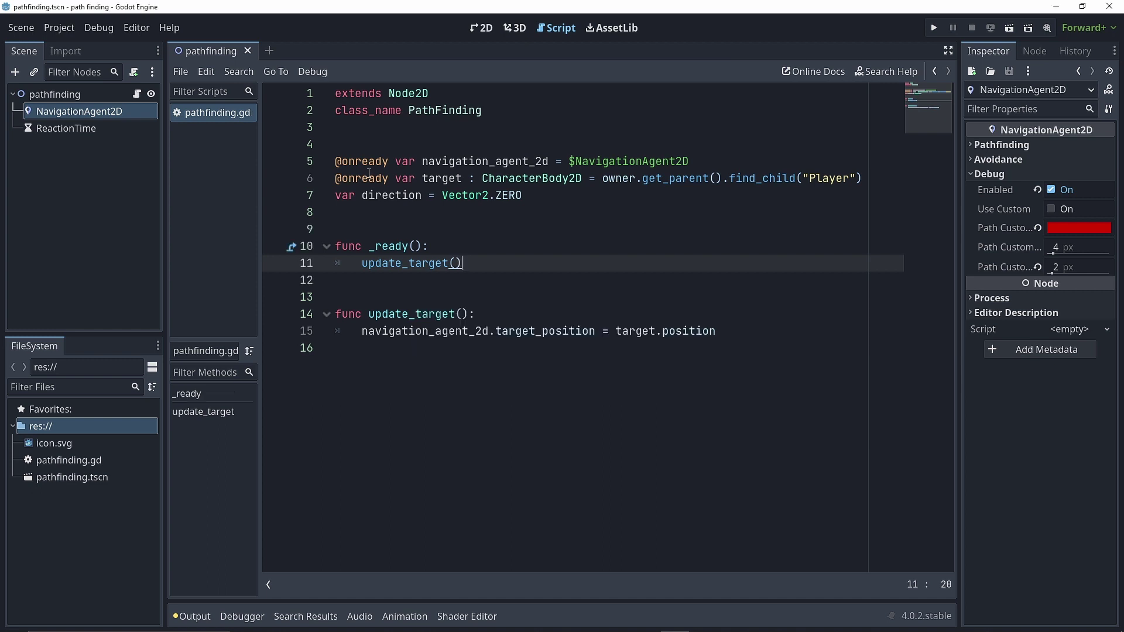
left_click(98, 128)
- Connect ReactionTime's timeout signal to a new handler and clear its pass body
left_click(1034, 51)
double_click(1012, 132)
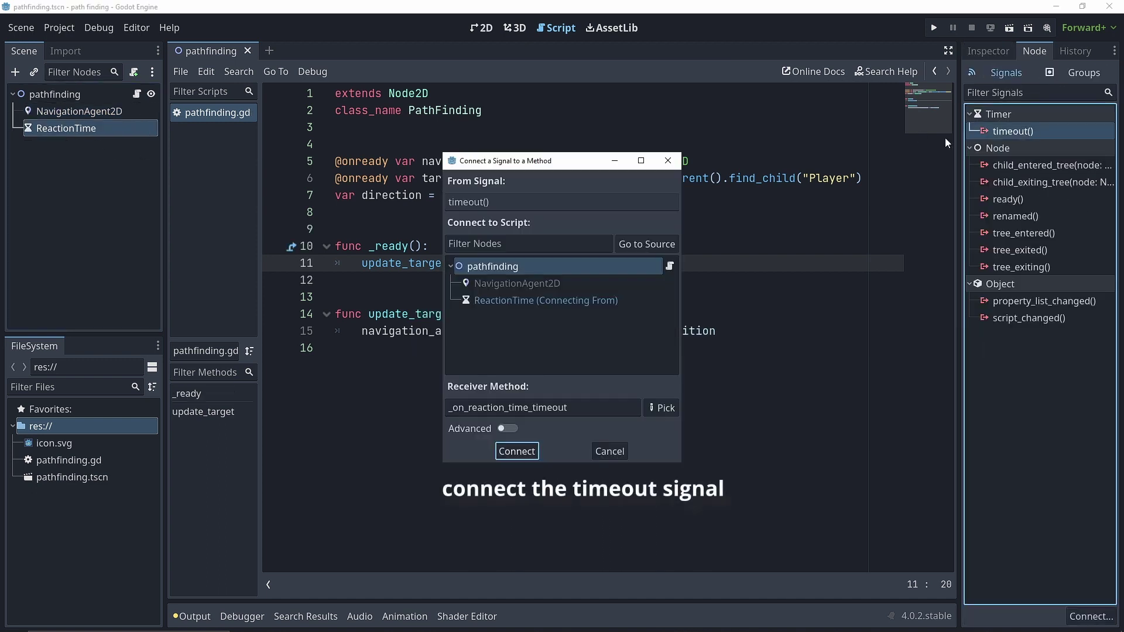
left_click(515, 448)
left_click_drag(589, 398, 363, 399)
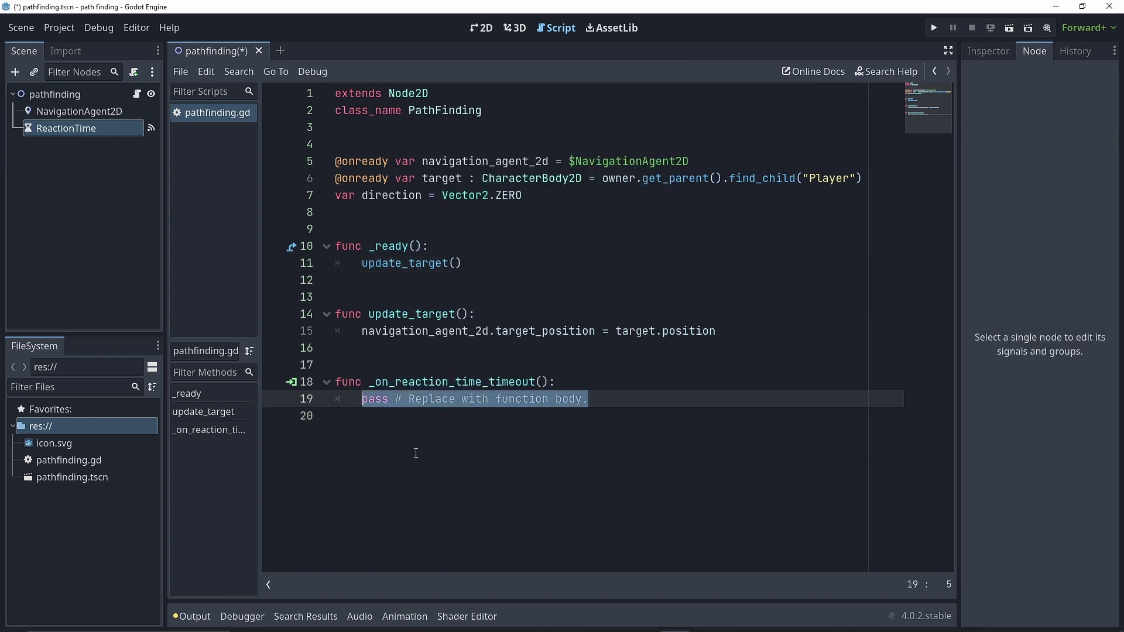
key("BackSpace")
- Fill the handler with update_target() and direction = to_local(navigation_agent_2d.get_next_path_position()).normalized()
type("dire")
key("BackSpace")
key("BackSpace")
key("BackSpace")
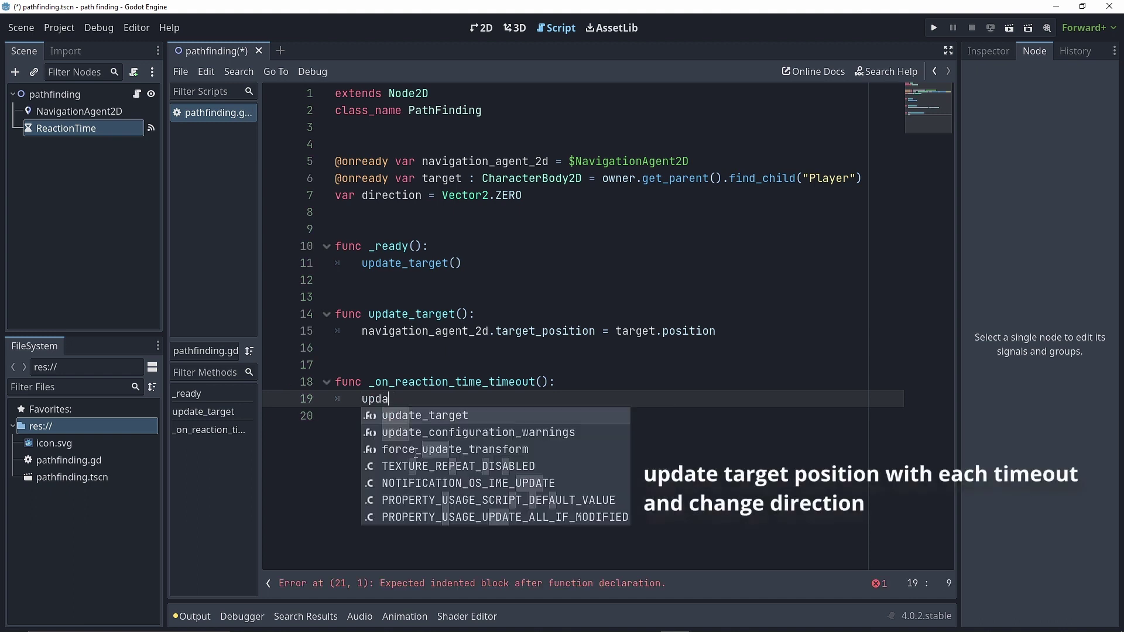
key("Return")
type("direction = ")
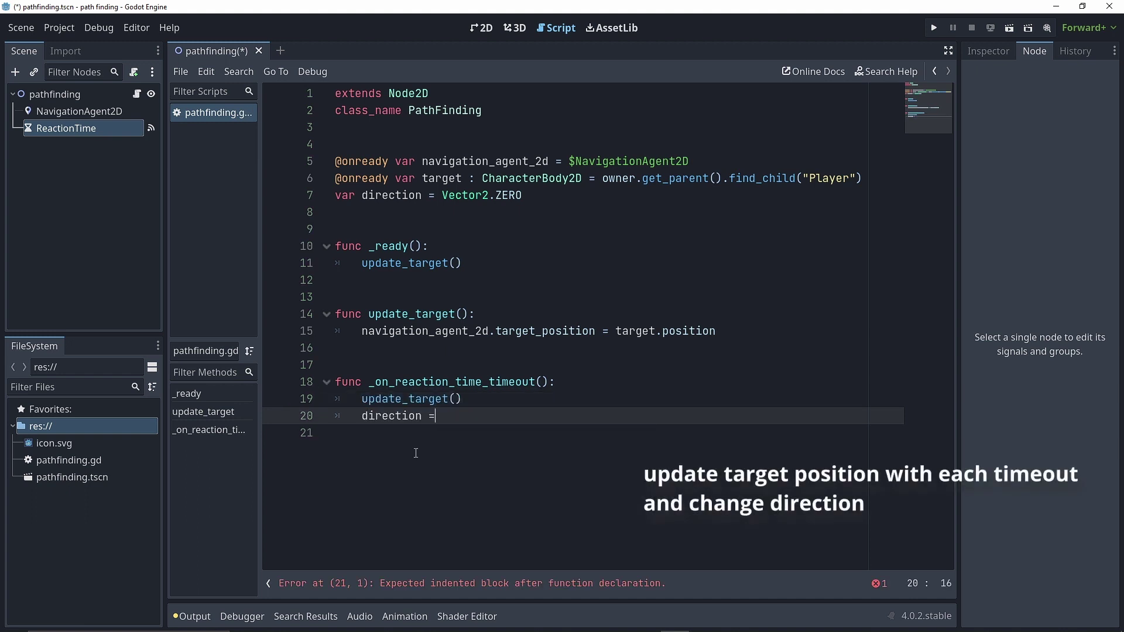
type("to_l")
key("Return")
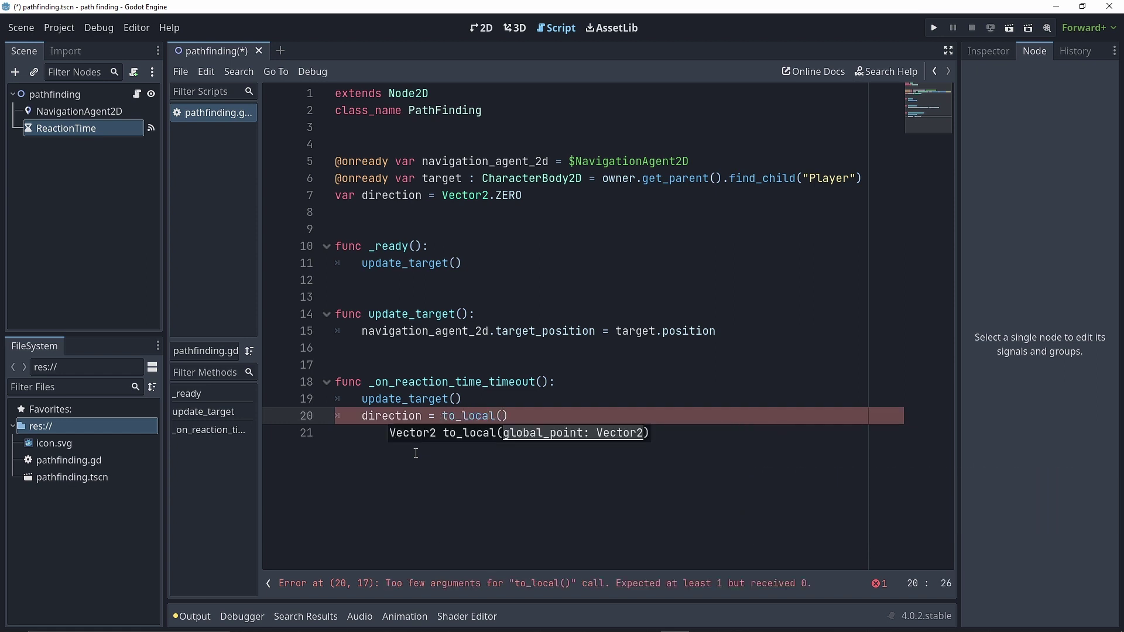
type("navi")
key("Return")
type(".get_n")
key("Return")
type(".n")
key("Return")
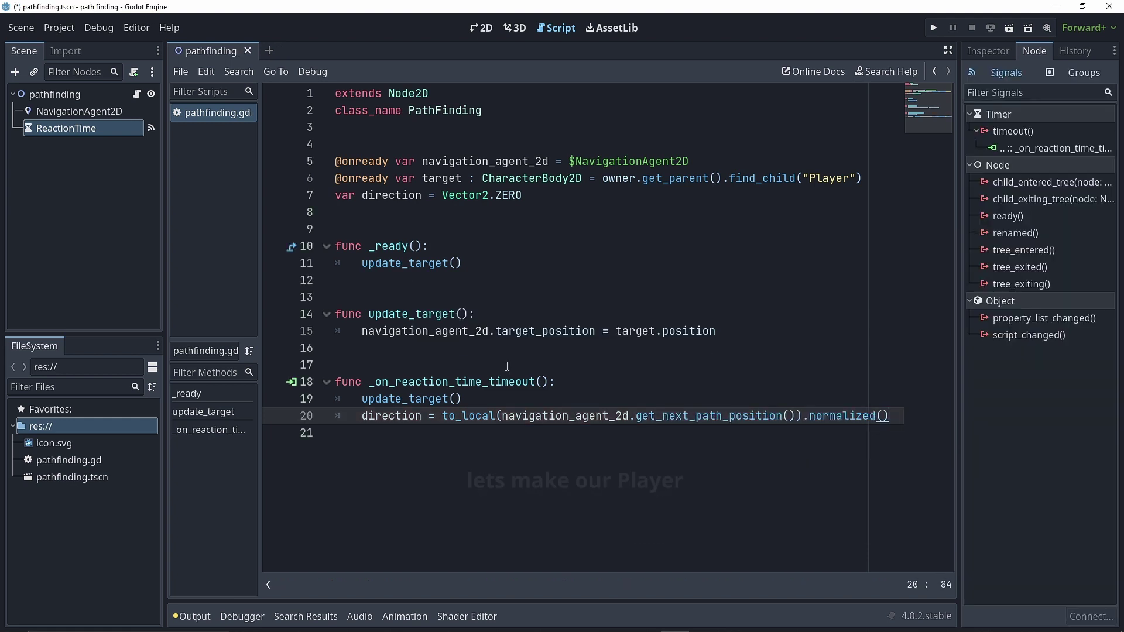
left_click(280, 51)
- Create a CharacterBody2D root named Player and attach a new Player.gd script
left_click(100, 176)
type("chara")
key("Return")
double_click(105, 93)
type("Pl")
key("Return")
left_click(134, 72)
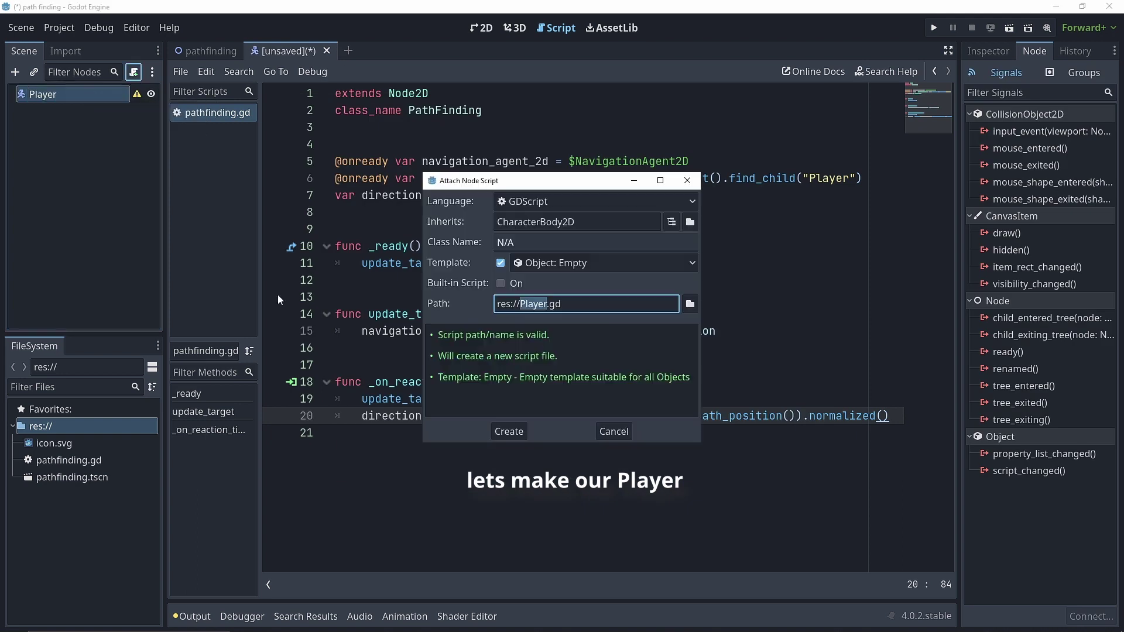
left_click(509, 429)
- Add a _physics_process function assigning velocity from Input.get_vector
key("Return")
type("func _phy")
key("Return")
key("End")
key("Return")
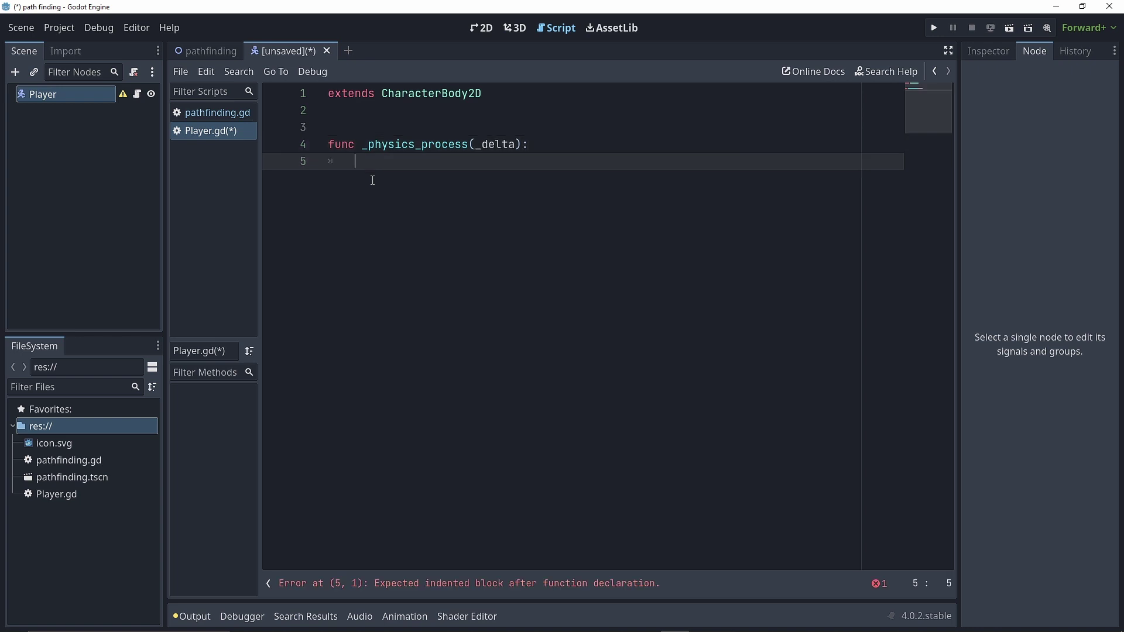
type("elocity = ")
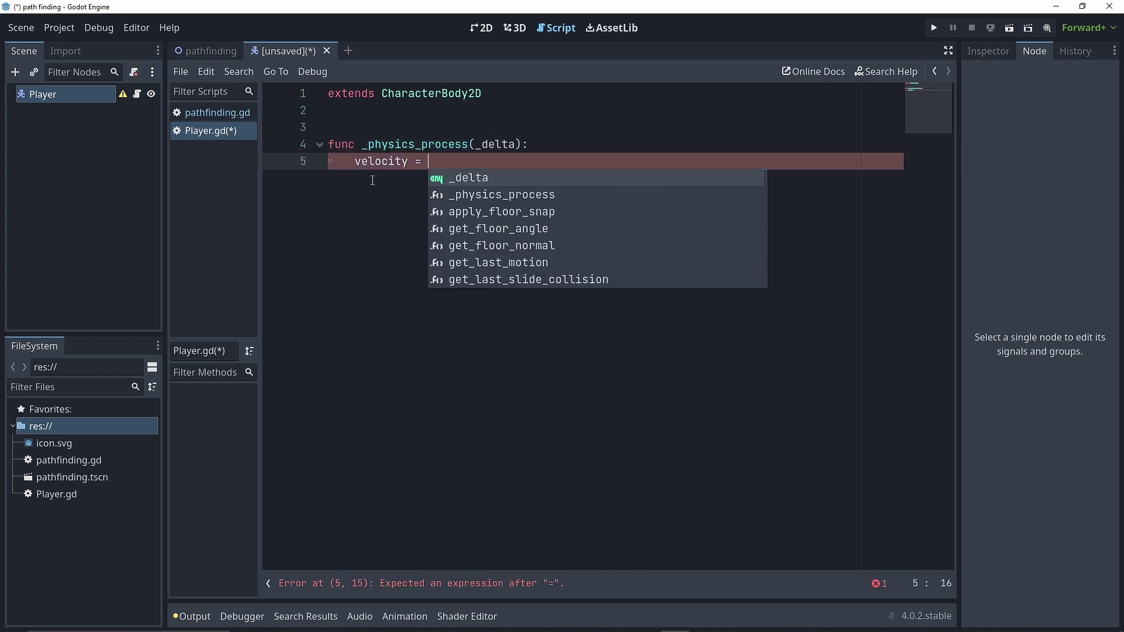
type("Input.get_vec")
key("Return")
- Pass ui_left, ui_right, ui_up and ui_down to get_vector and multiply by 1000
type("\"ui_le")
key("Return")
type(",\"ui")
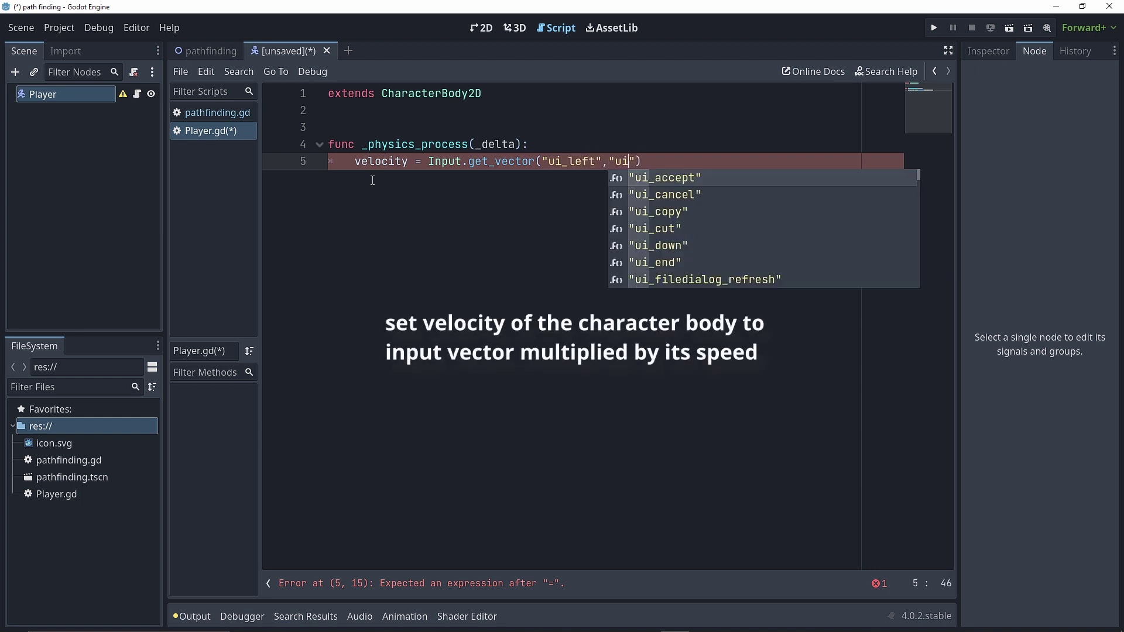
type("_r")
key("Return")
type(",\"ui_up")
key("Return")
type(",\"")
type("ui_d")
key("Return")
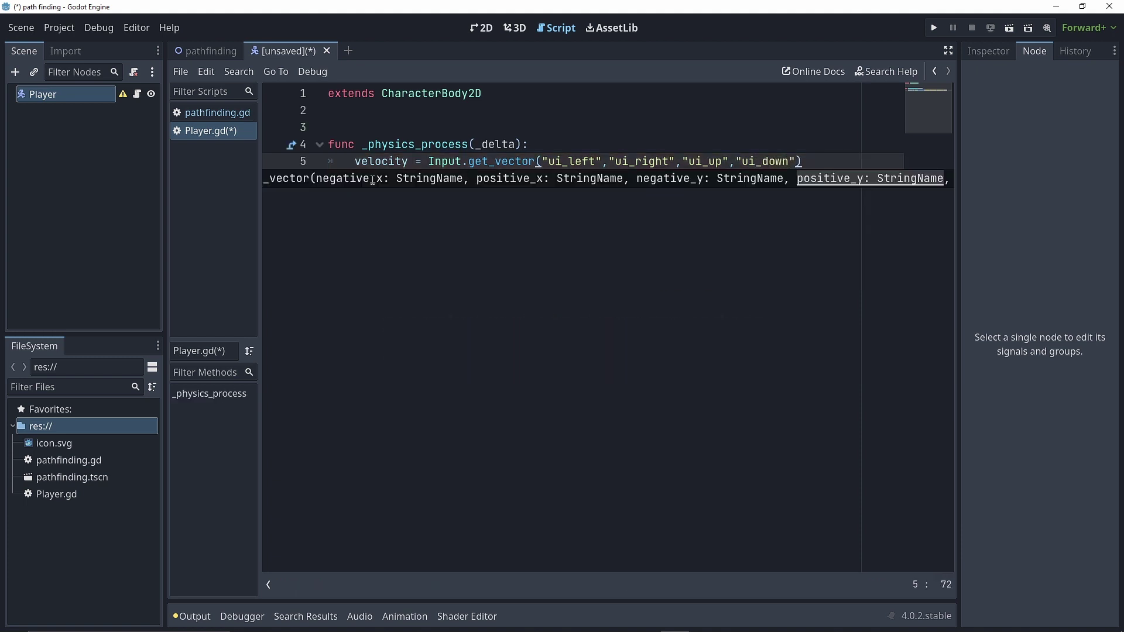
type("81")
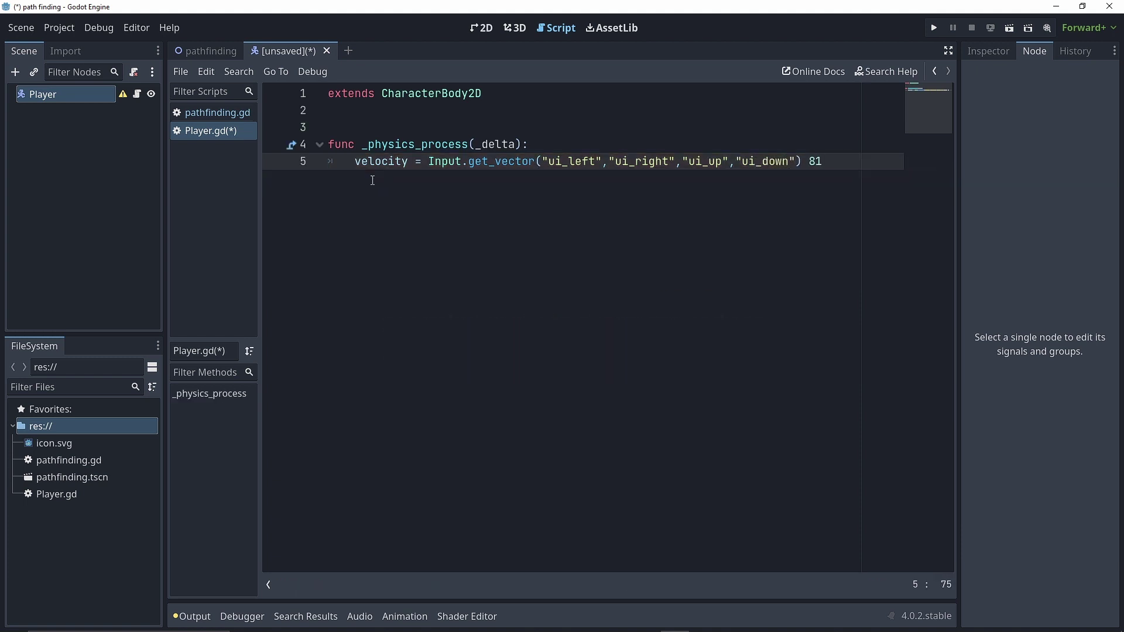
- Save the scene as player.tscn and add a move_and_slide() call
key("ctrl+s")
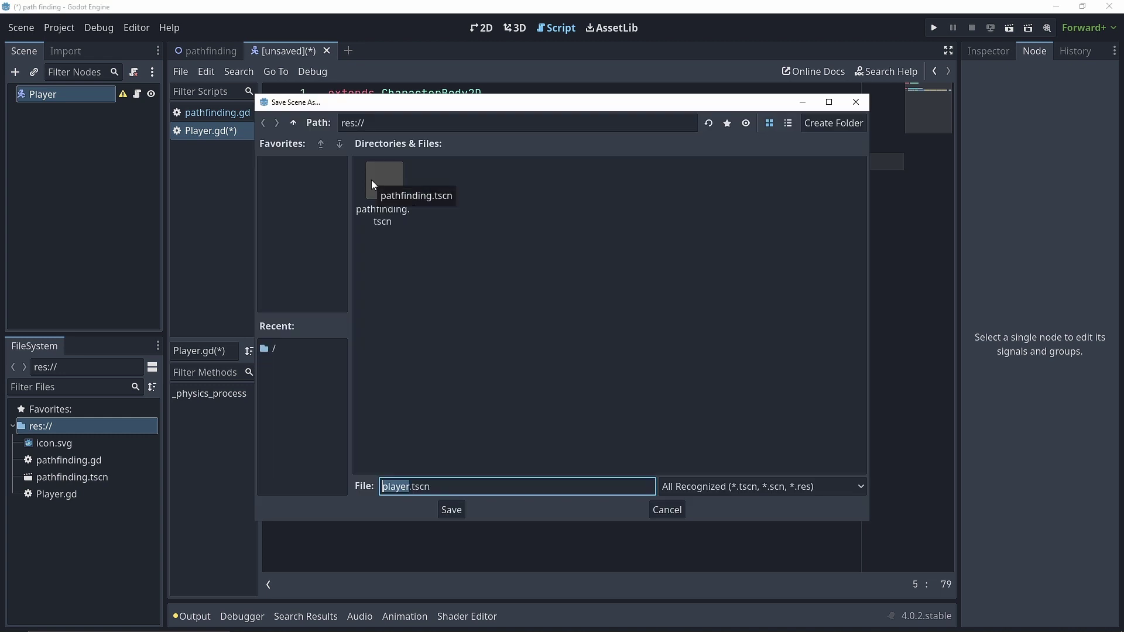
key("Return")
key("Return")
type("move")
key("Return")
key("ctrl+s")
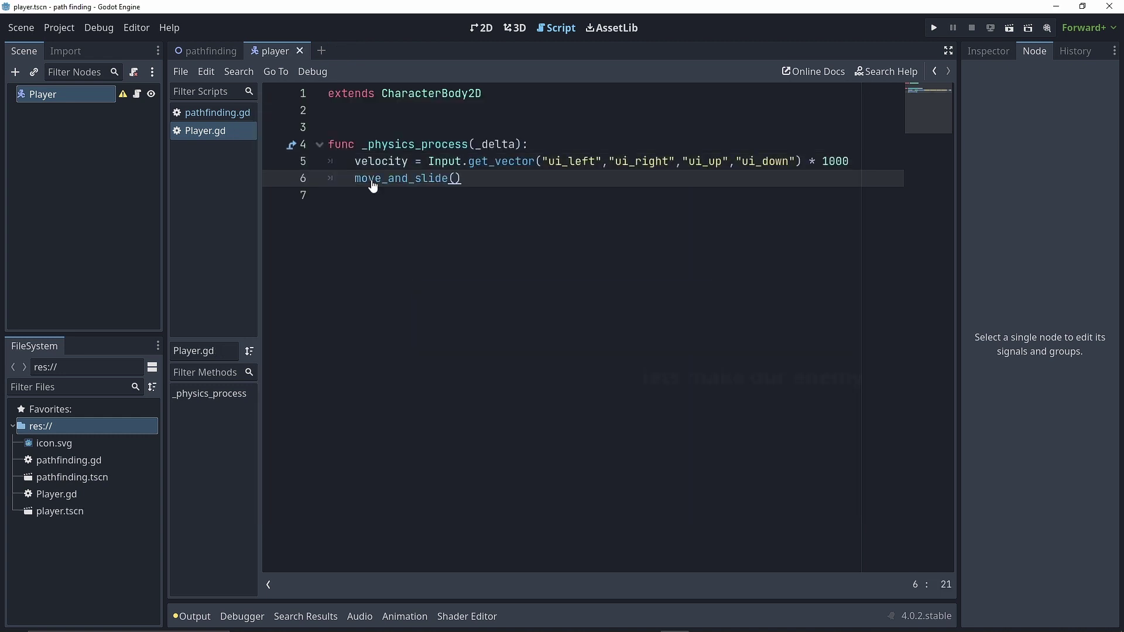
left_click(320, 51)
left_click(87, 168)
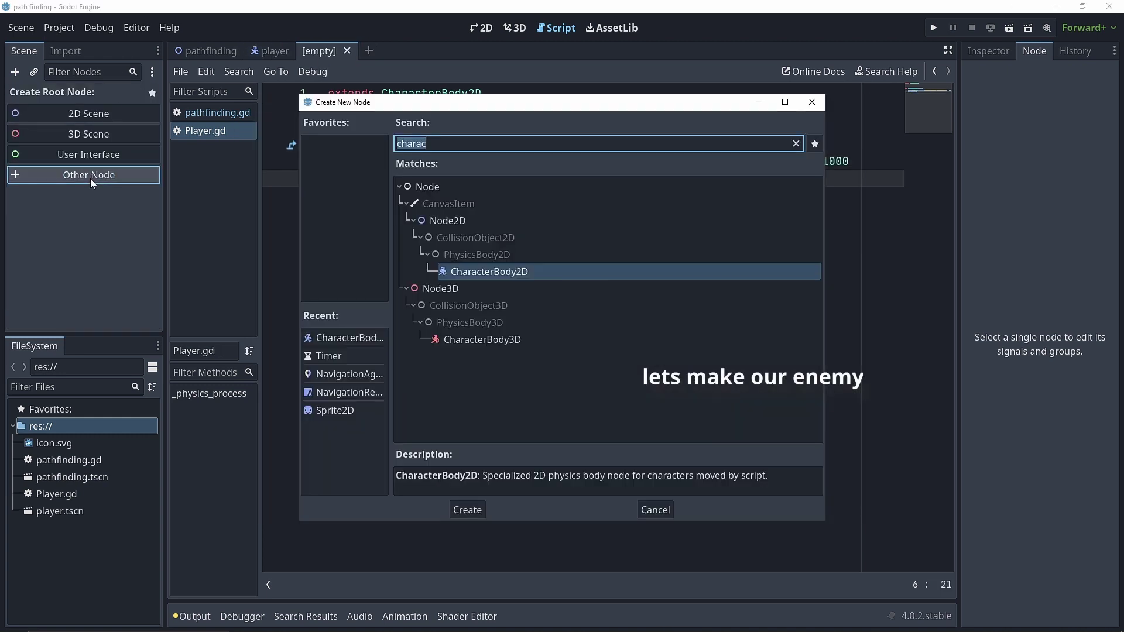
- Create a CharacterBody2D root node named Enemy
key("Return")
double_click(91, 95)
type("Enemy")
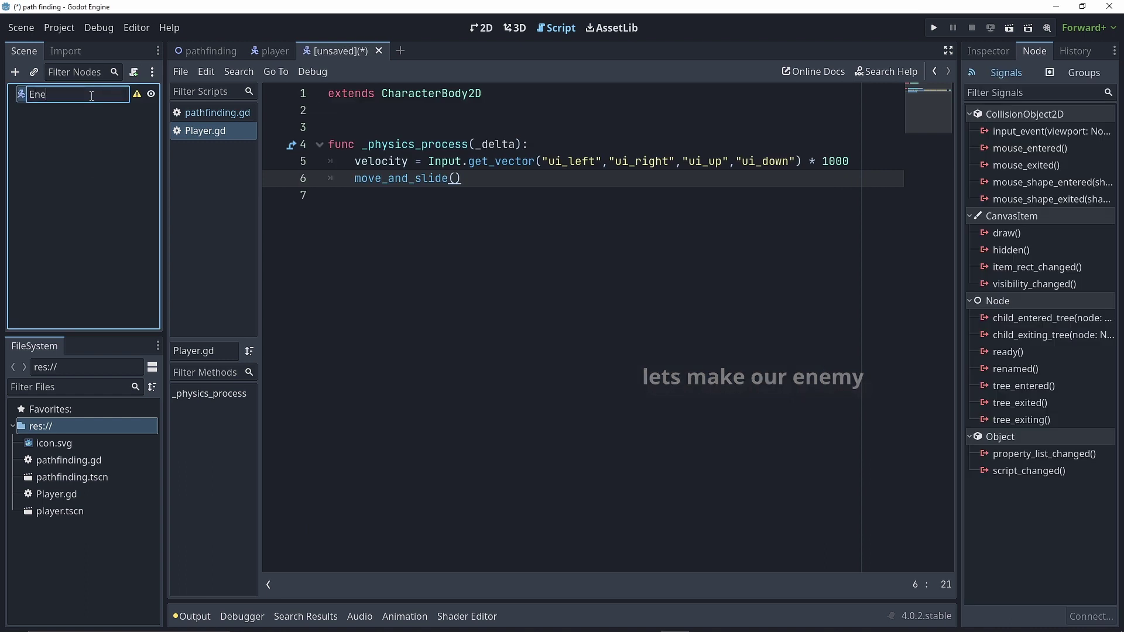
key("Return")
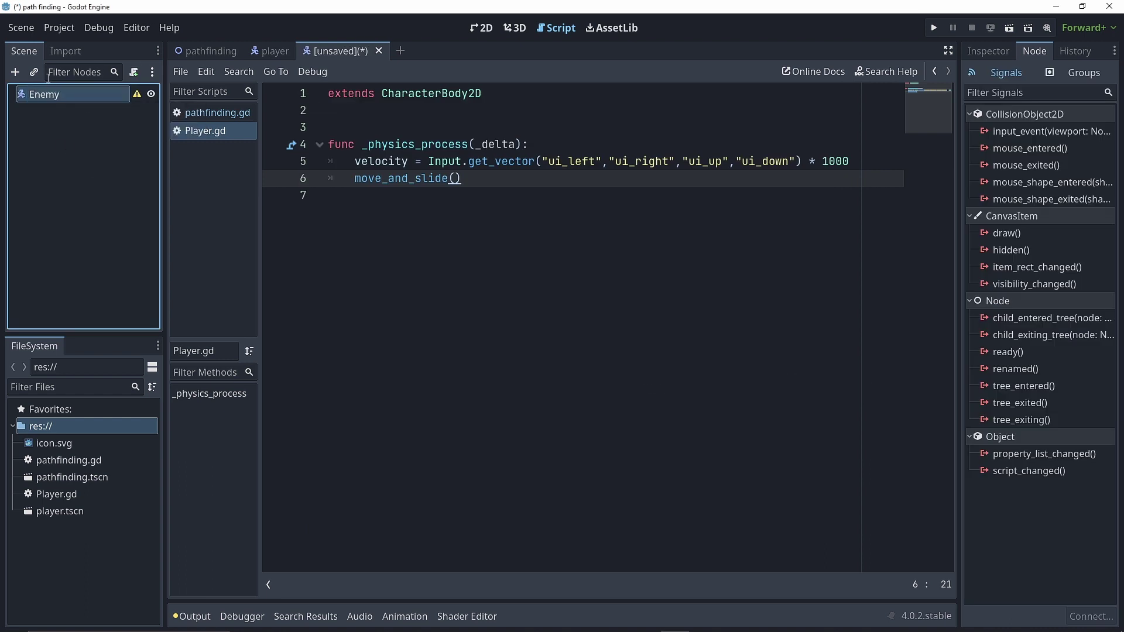
- Instance pathfinding.tscn under Enemy and attach a new Enemy.gd script
left_click(33, 71)
left_click(502, 438)
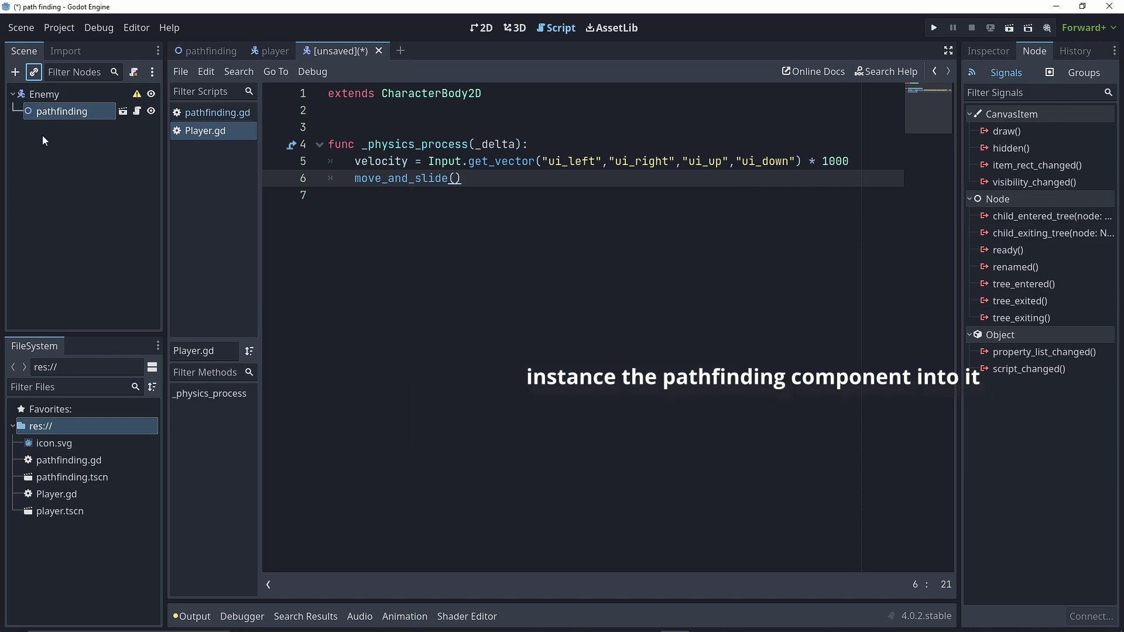
left_click(66, 93)
left_click(133, 72)
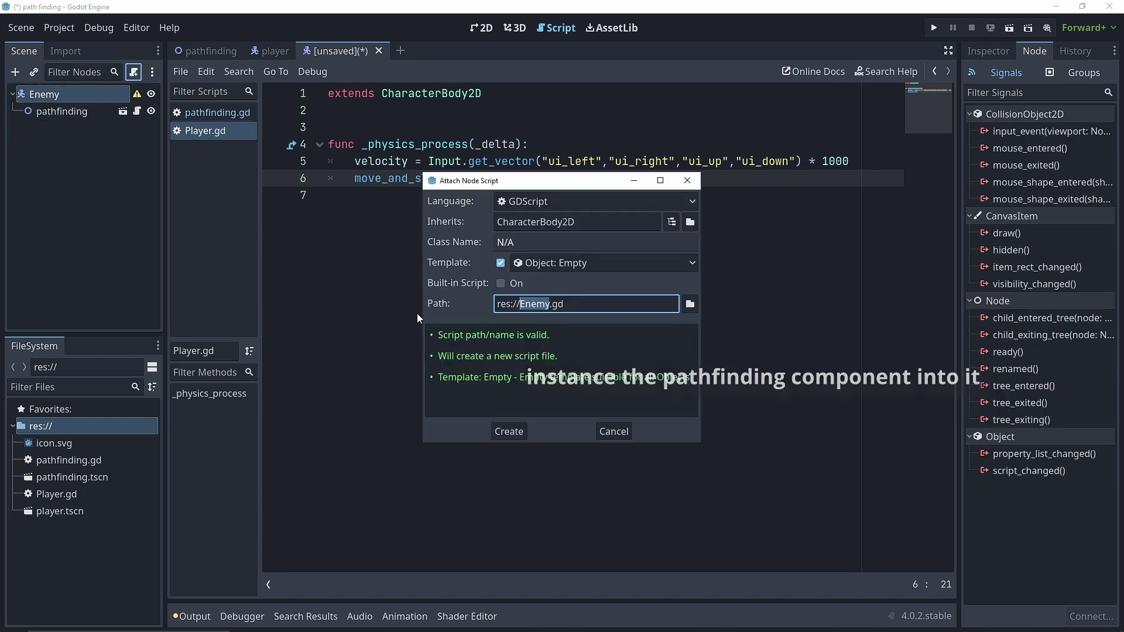
left_click(514, 439)
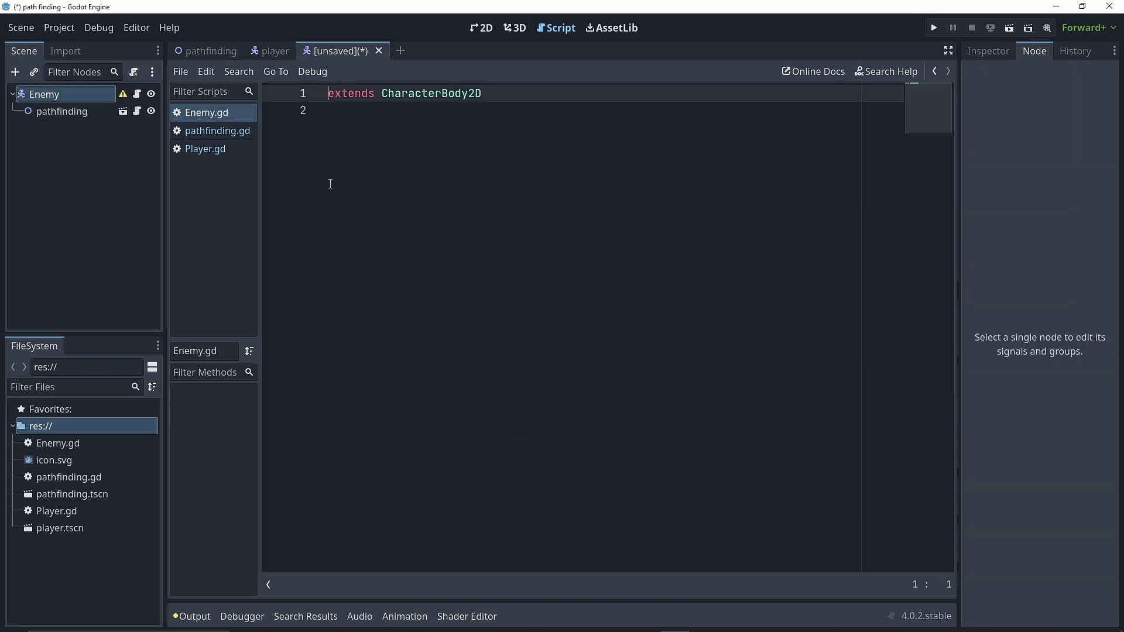
- Save the Enemy scene as enemy.tscn and add an exported PathFinding variable 'path' to its script
key("ctrl+s")
left_click(452, 515)
left_click(358, 146)
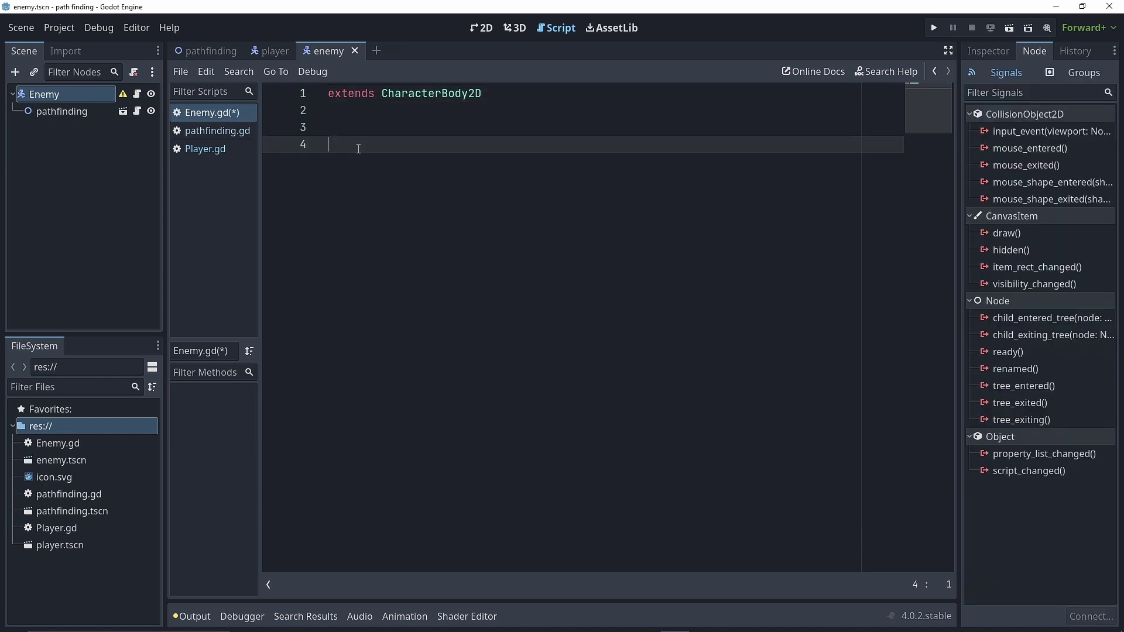
type("@export var path : ")
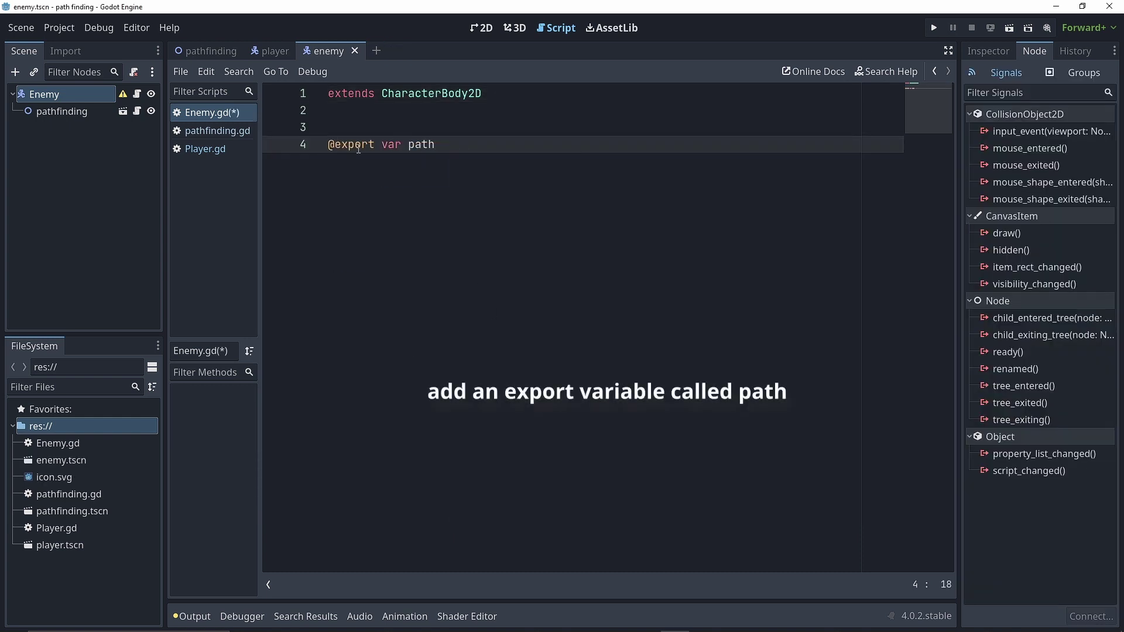
type("Path")
key("Return")
key("ctrl+s")
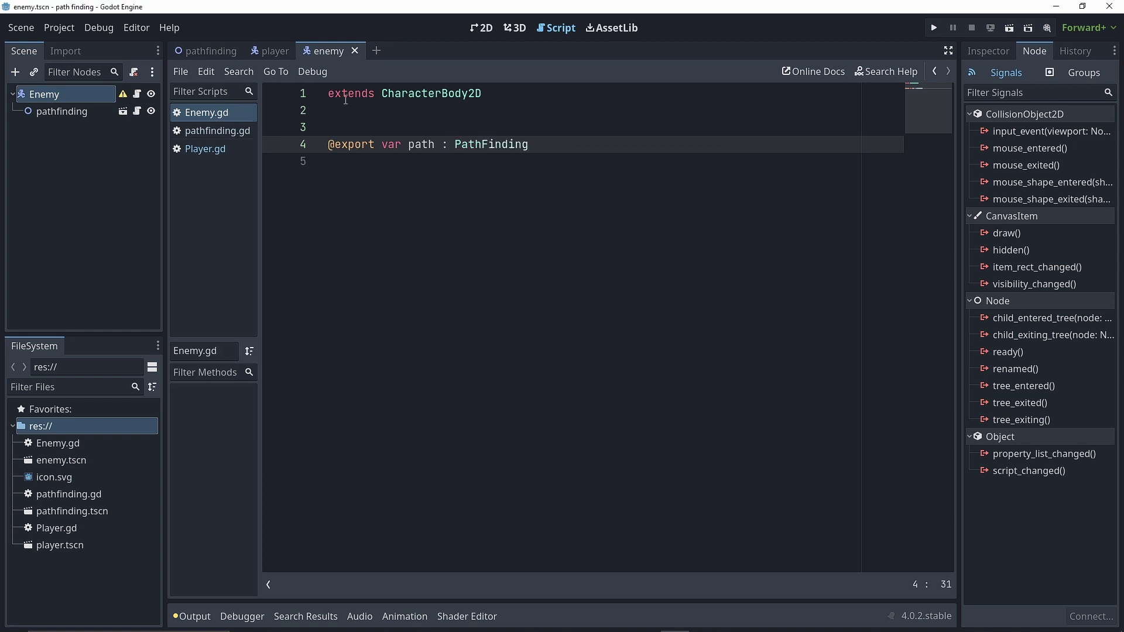
- Assign the pathfinding node to the Enemy node's Path property in the Inspector
left_click(84, 96)
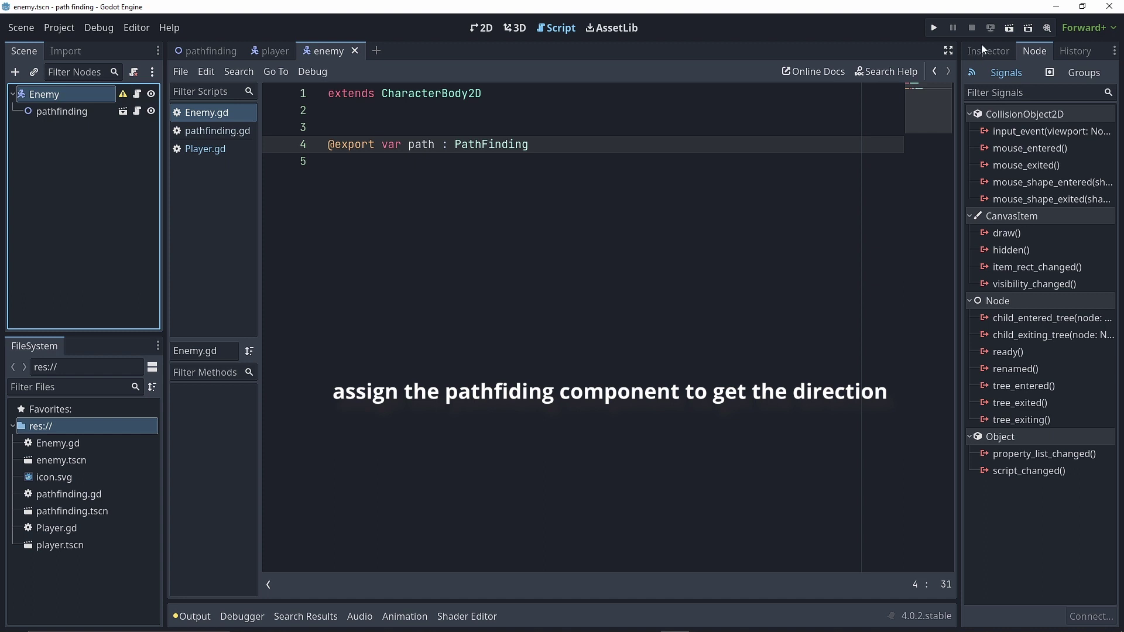
left_click(982, 49)
left_click(1069, 146)
left_click(511, 164)
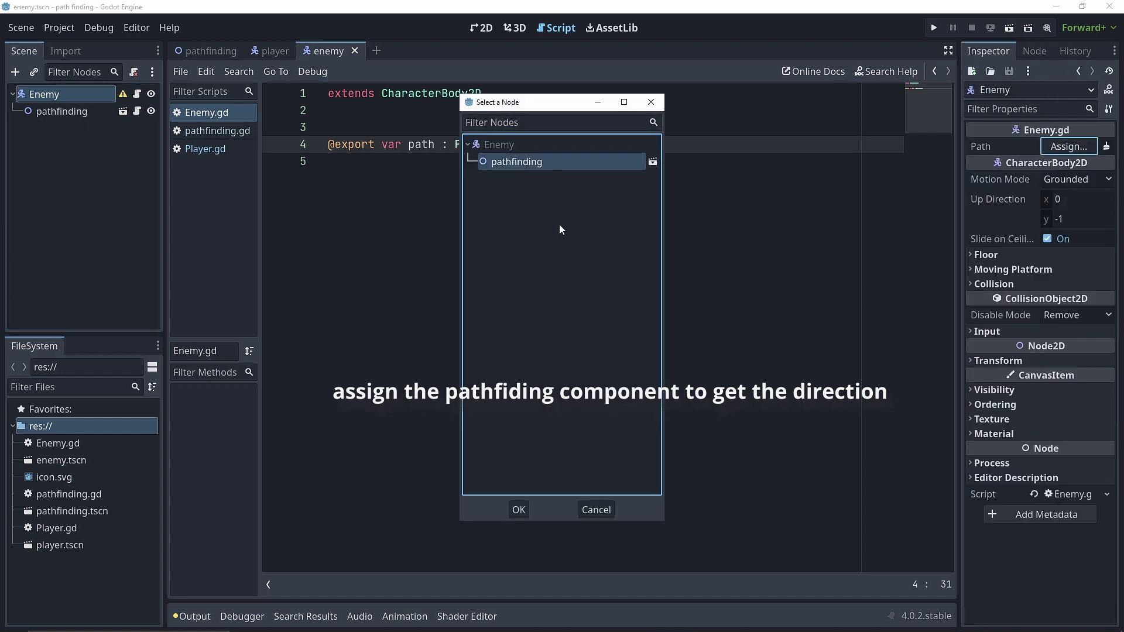
left_click(519, 509)
- Add a _physics_process function that sets velocity = path.direction, and save the script
left_click(364, 221)
key("Return")
key("Return")
type("pro")
key("BackSpace")
key("BackSpace")
key("BackSpace")
type("f")
type("y")
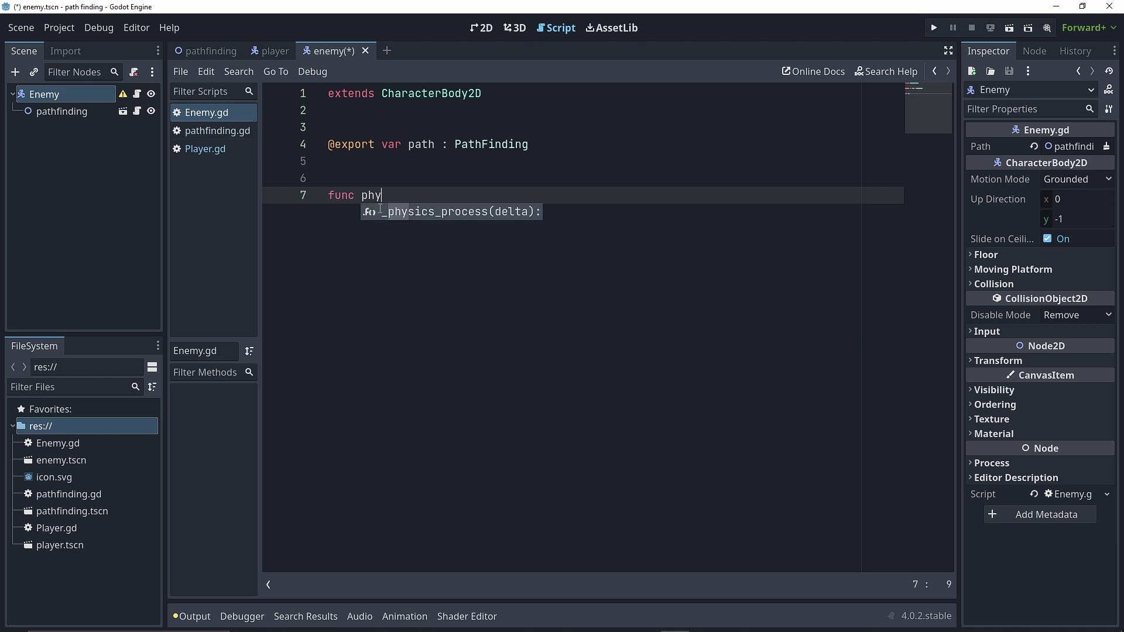
key("Return")
type("_")
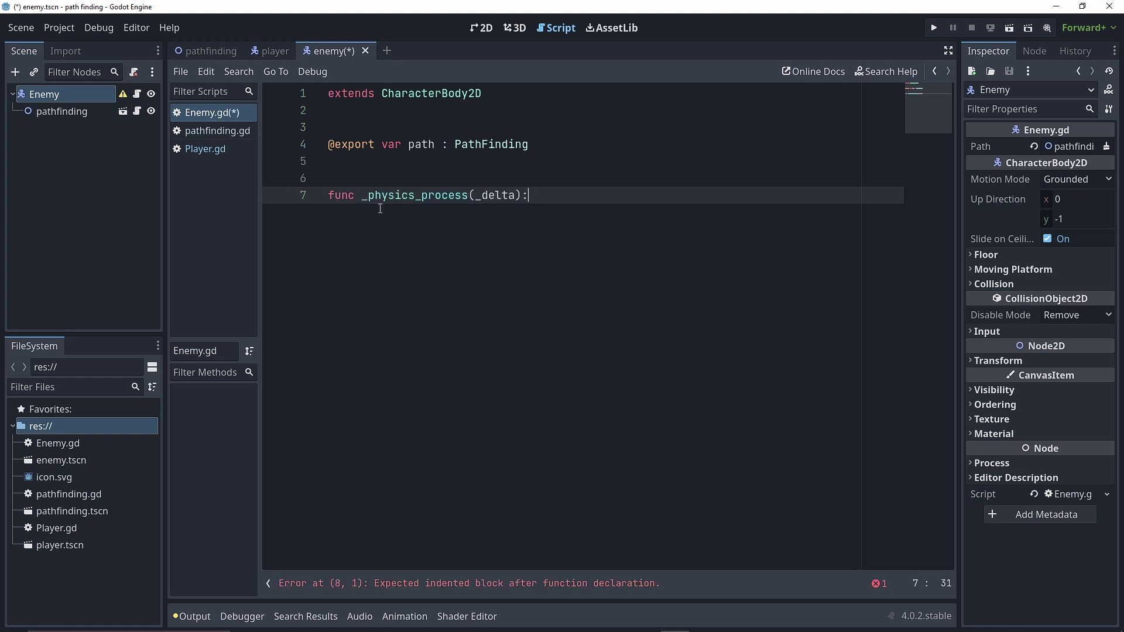
key("Return")
type("velocity = pa")
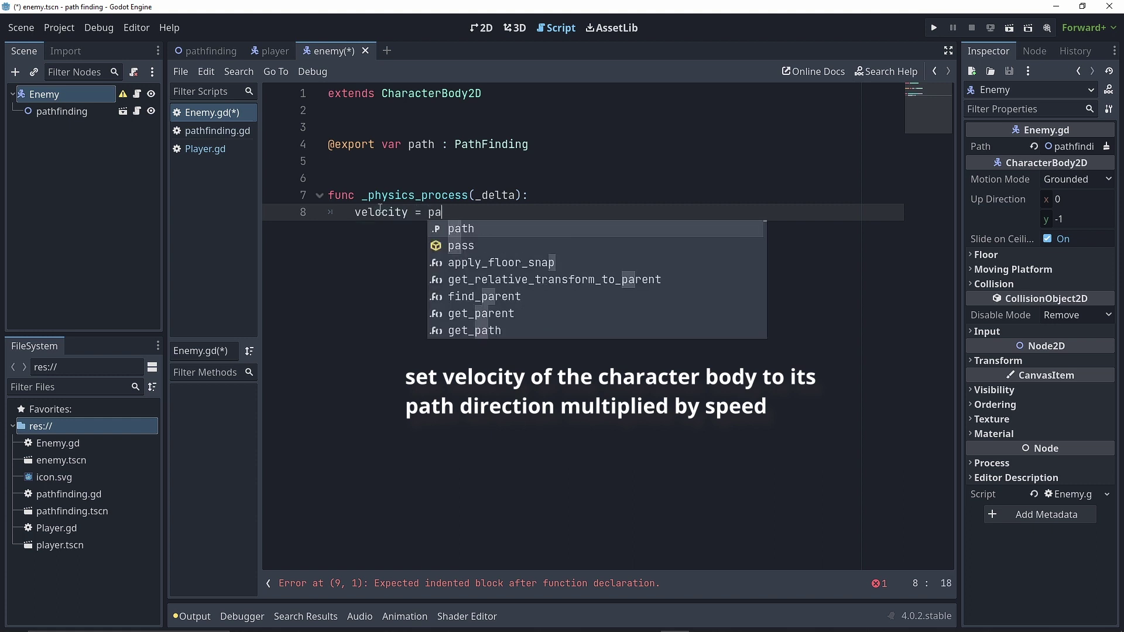
type("th.direction * 200")
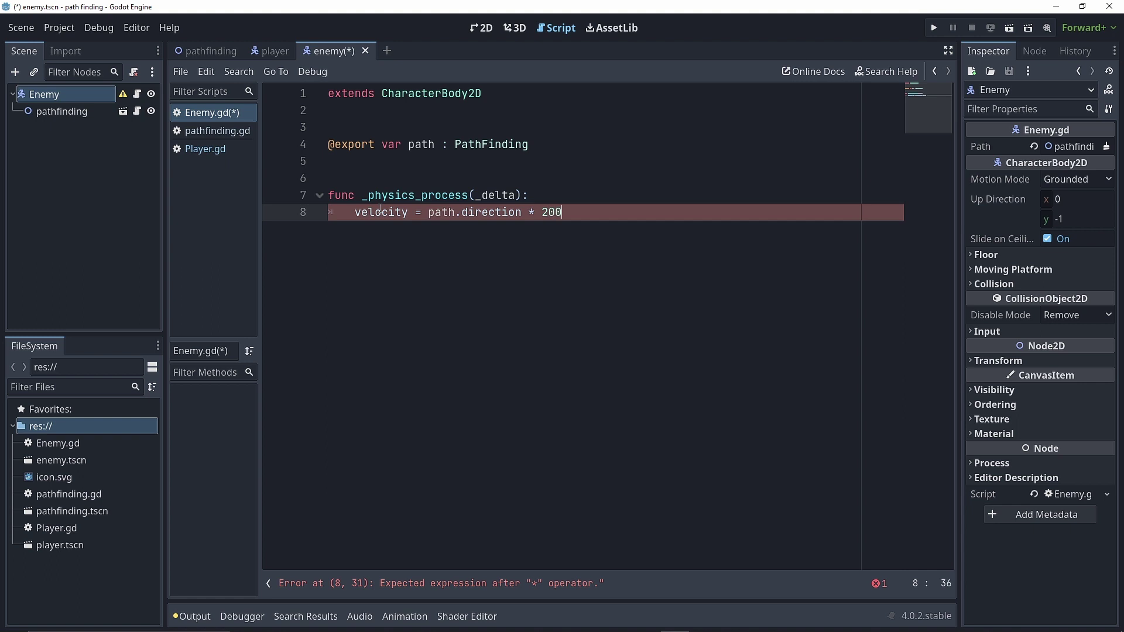
key("ctrl+s")
key("Return")
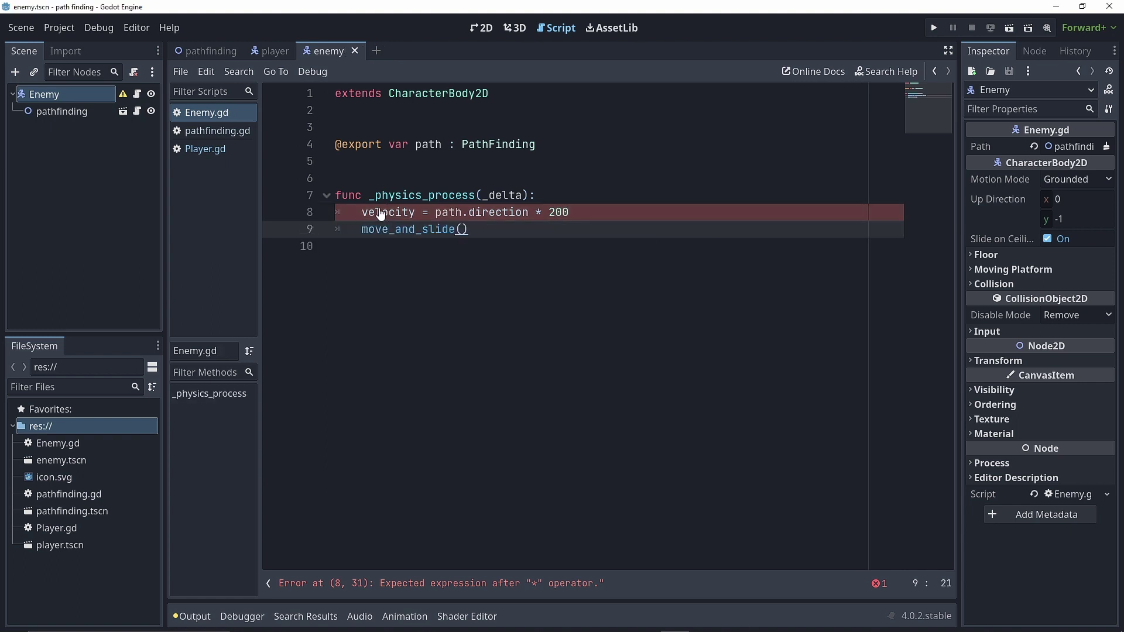
- Create a new scene with a 2D root node renamed to 'test'
left_click(376, 51)
left_click(100, 111)
left_click(69, 94)
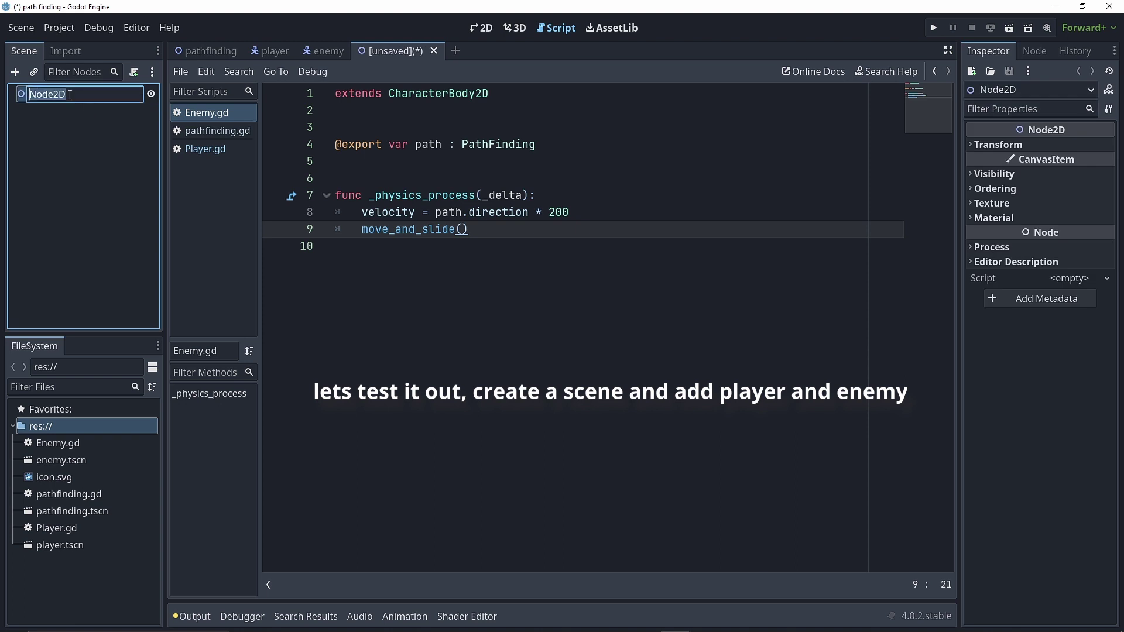
type("test")
key("Return")
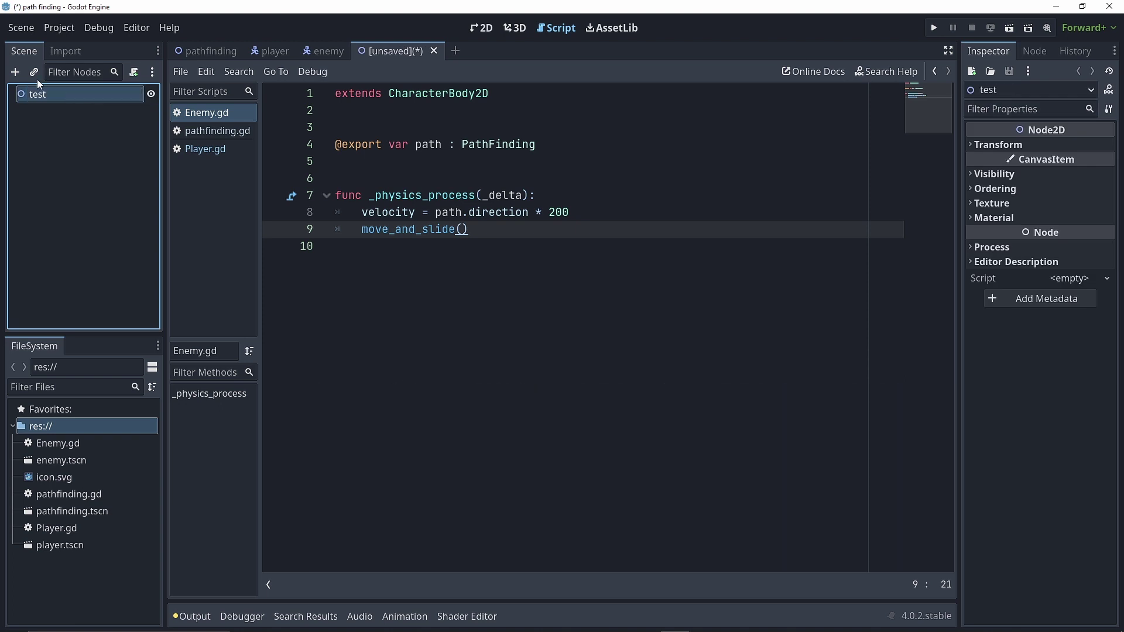
- Instantiate player.tscn as a child of the test scene
left_click(34, 72)
left_click(428, 280)
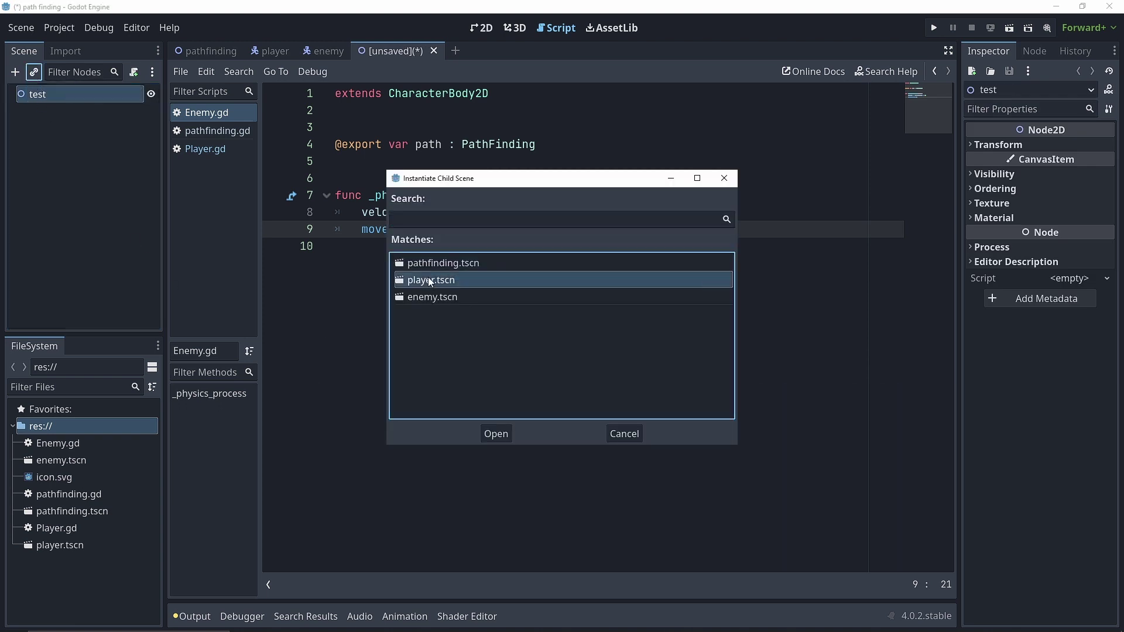
left_click(505, 426)
left_click(33, 71)
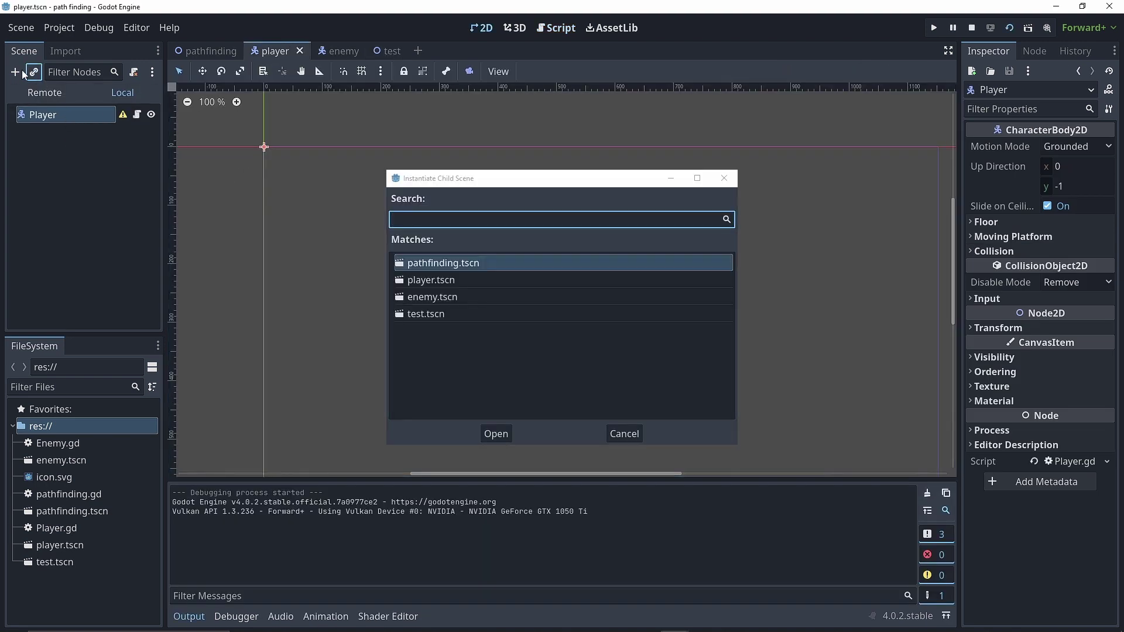
left_click(731, 180)
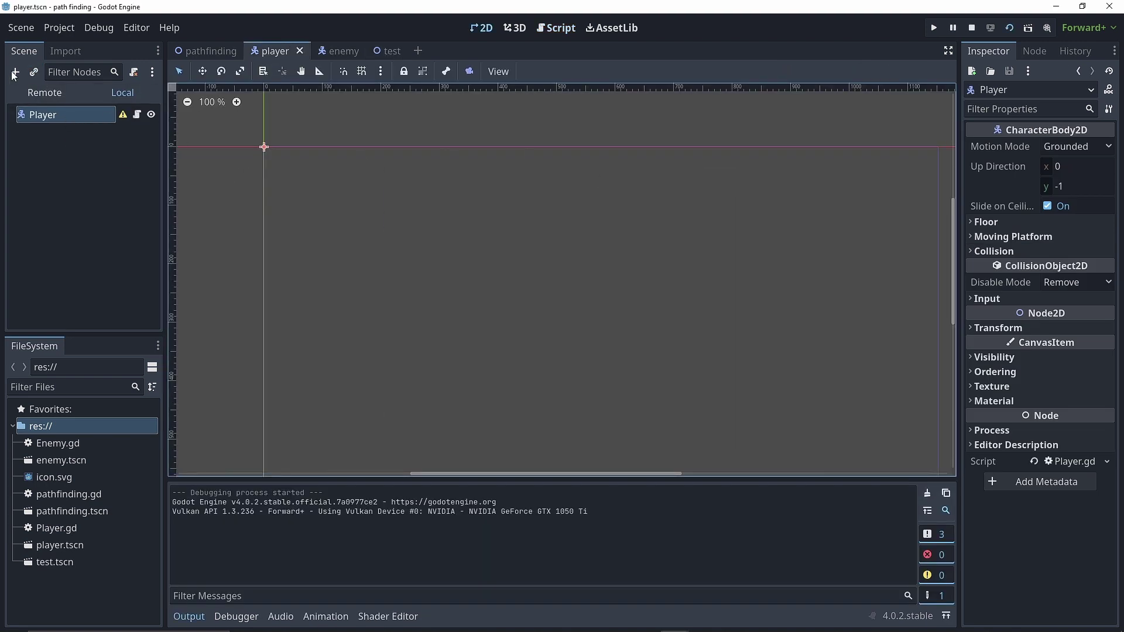
- Add a Sprite2D under Player with the icon.svg texture
left_click(13, 74)
type("sp")
key("Return")
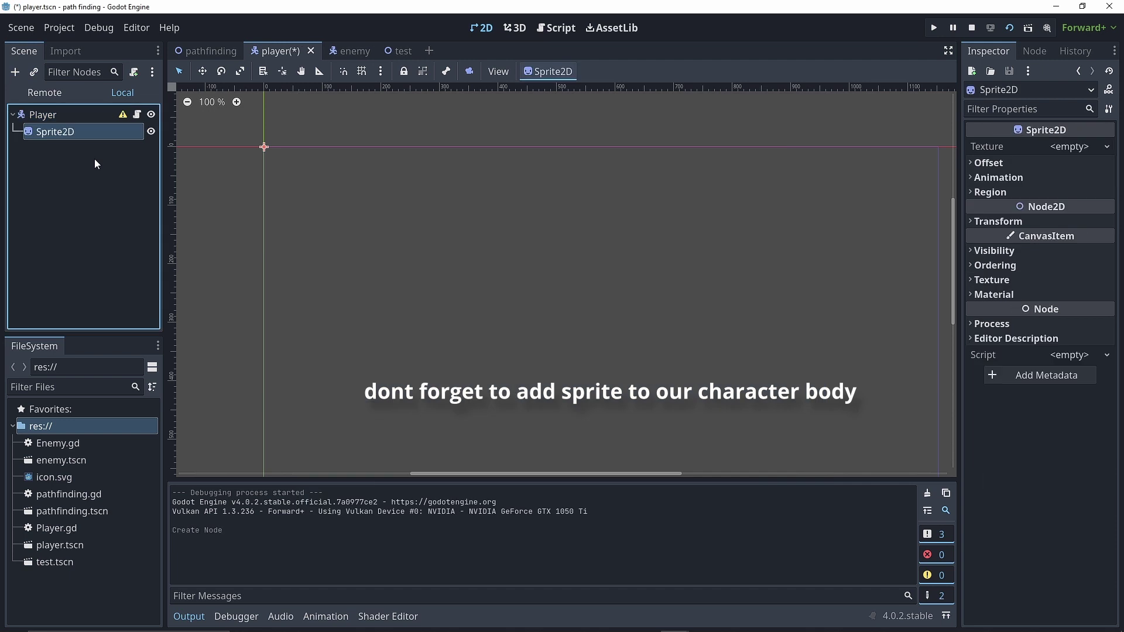
left_click_drag(47, 478, 1069, 153)
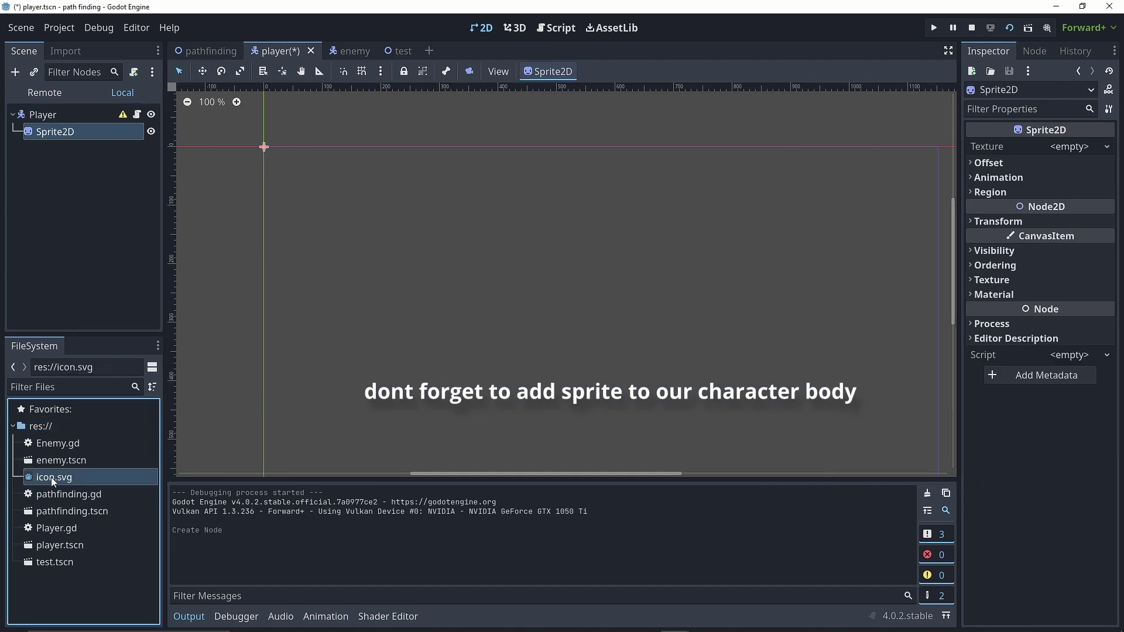
- Add a Sprite2D with the icon.svg texture under Enemy, then save all scenes
left_click(349, 51)
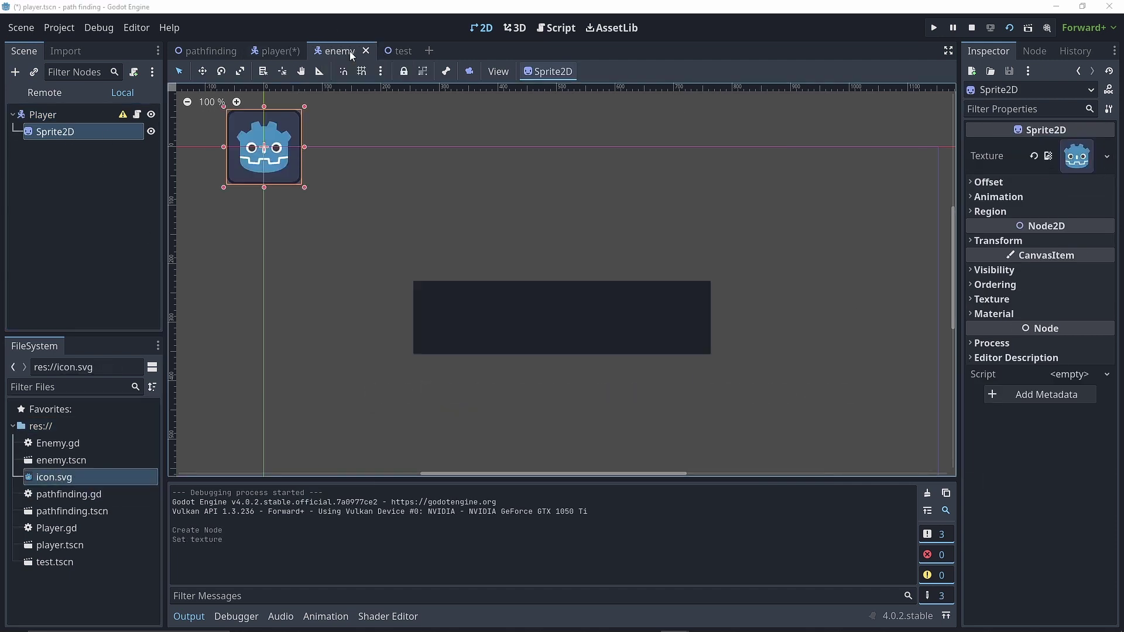
left_click(16, 74)
key("Return")
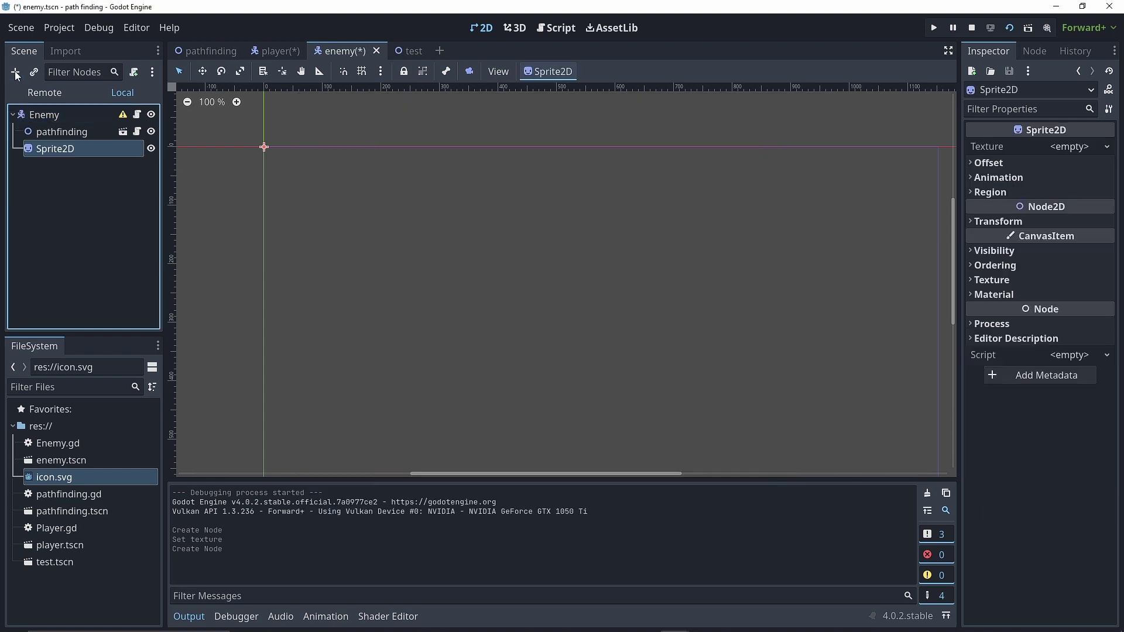
left_click_drag(1116, 157, 1062, 157)
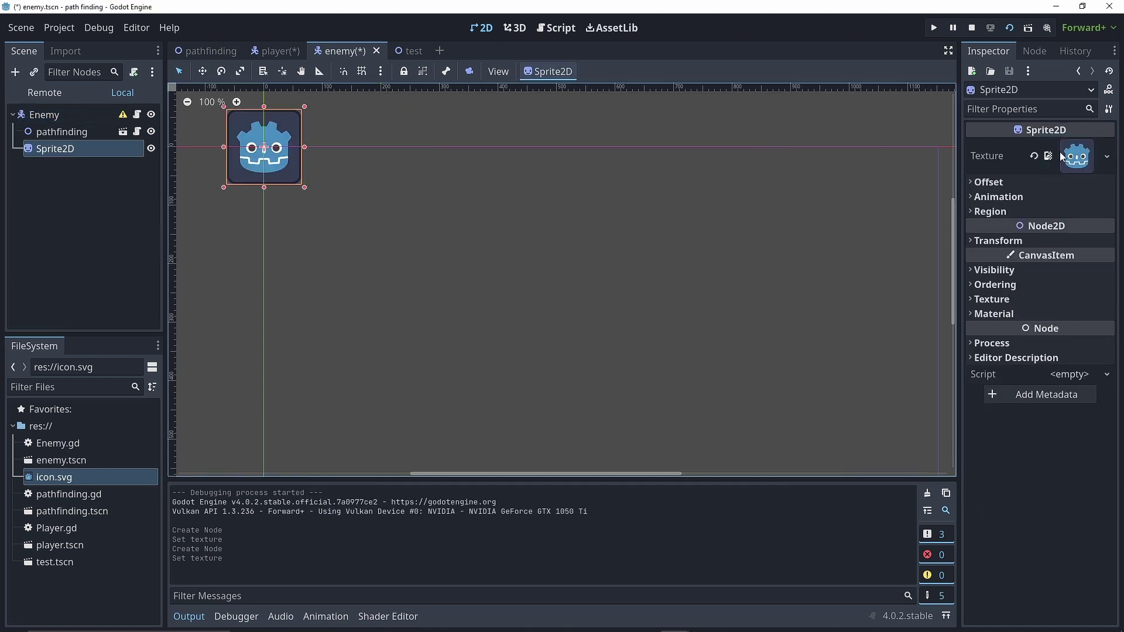
key("ctrl+shift+alt+s")
left_click(410, 51)
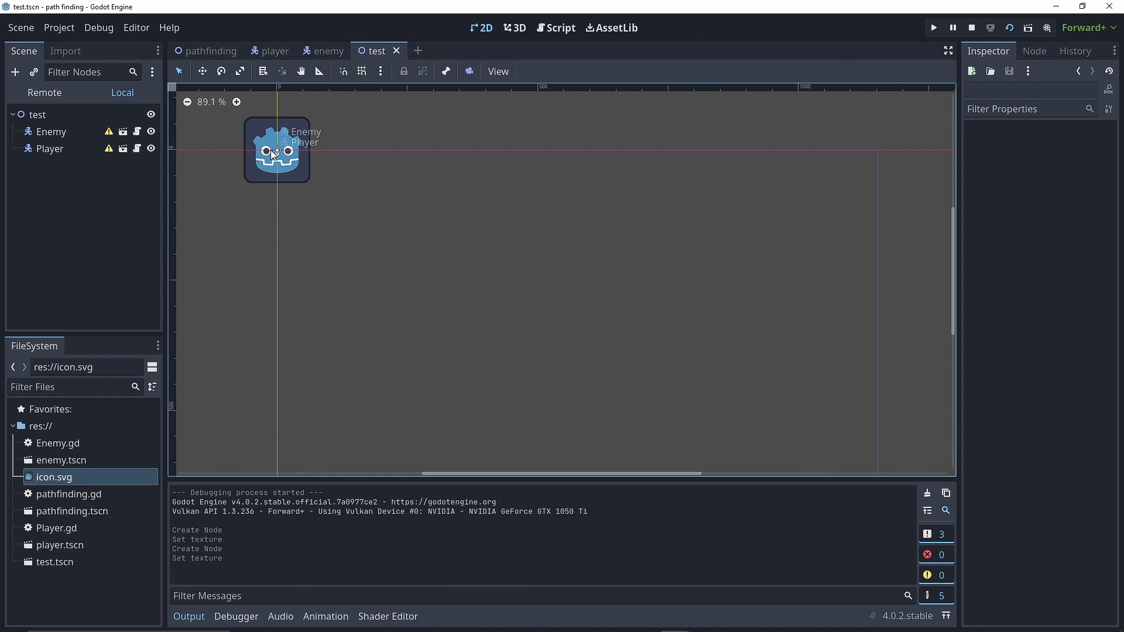
- Drag Enemy to the upper right (884, 181) and Player to the lower left (378, 436)
left_click_drag(274, 155, 721, 287)
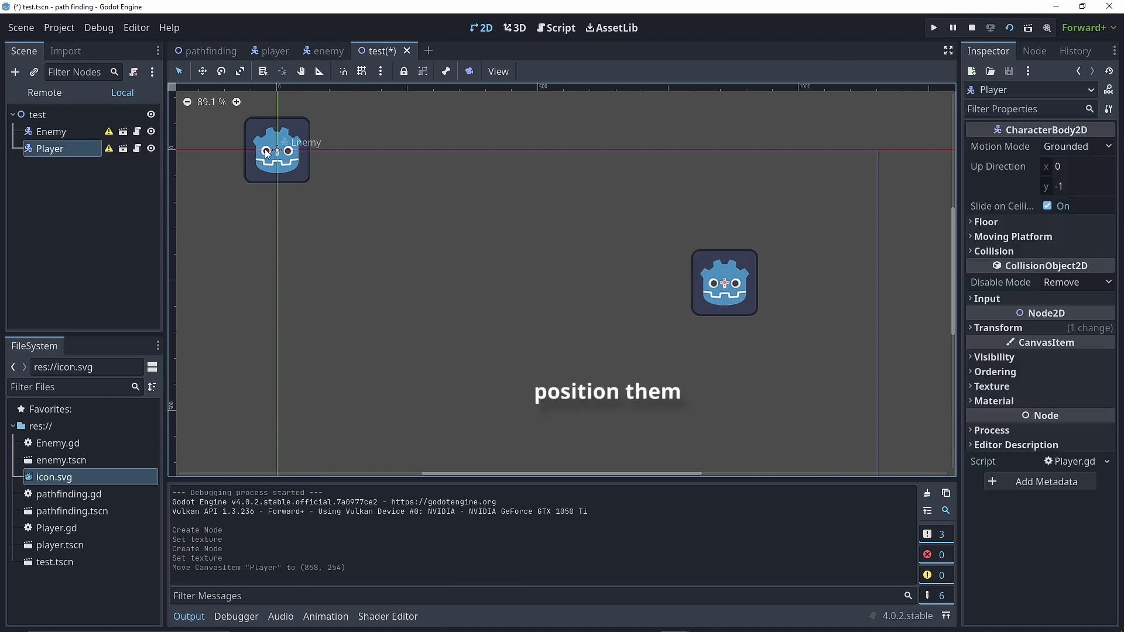
left_click_drag(267, 153, 458, 351)
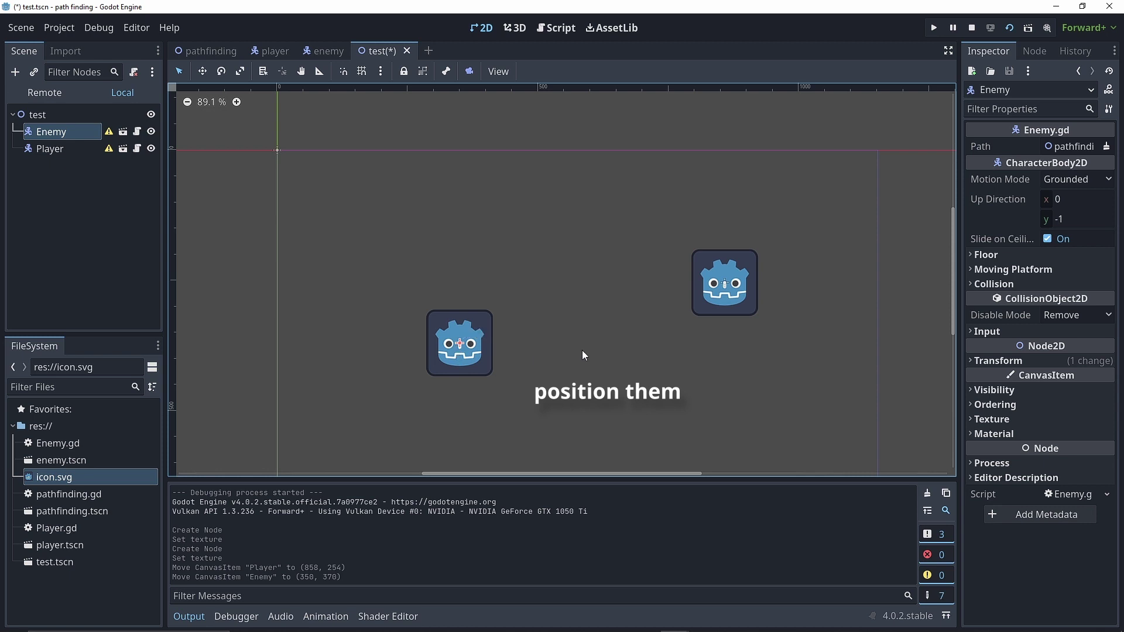
left_click_drag(720, 289, 605, 411)
left_click_drag(460, 346, 738, 248)
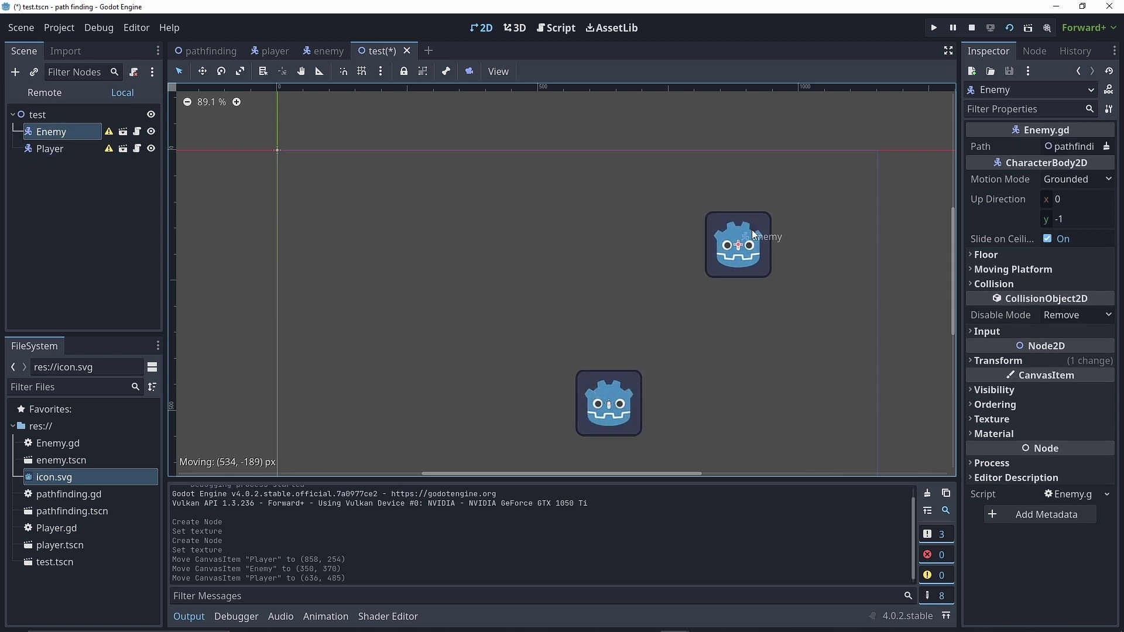
left_click_drag(590, 404, 456, 378)
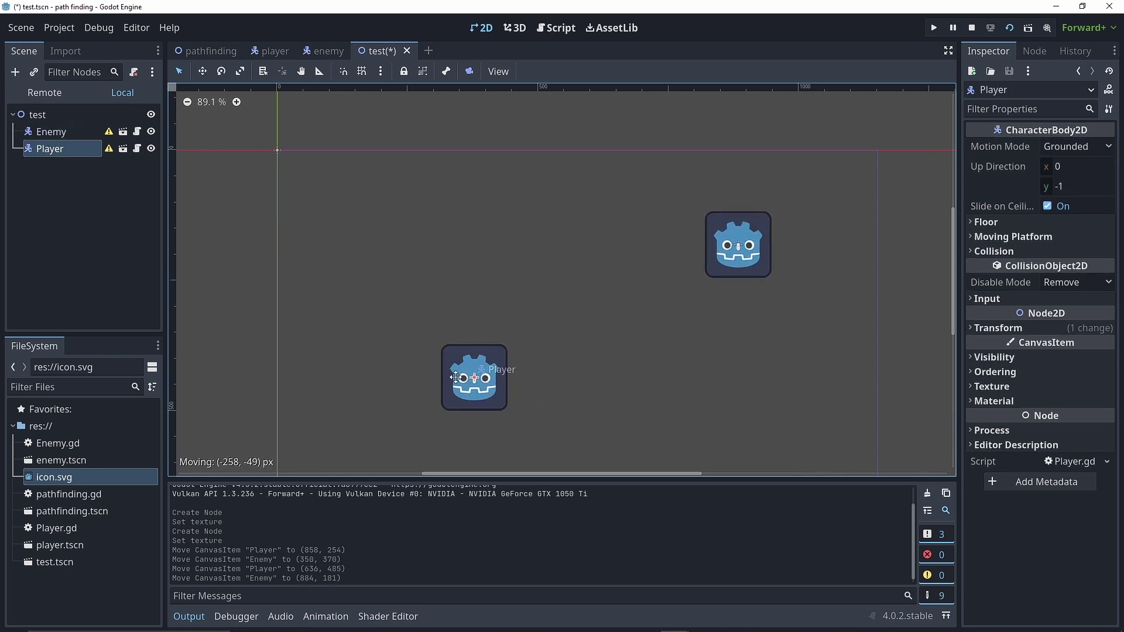
left_click(47, 113)
left_click(15, 72)
- Add a NavigationRegion2D under test and give it a new NavigationPolygon resource
type("navi")
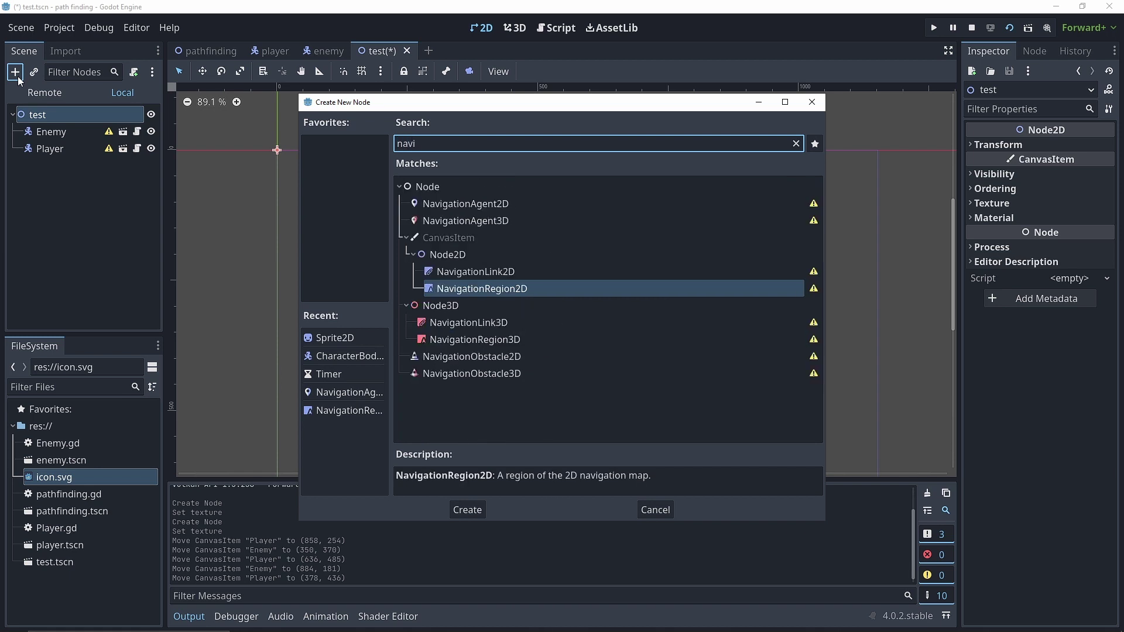
key("Up")
key("Down")
key("Return")
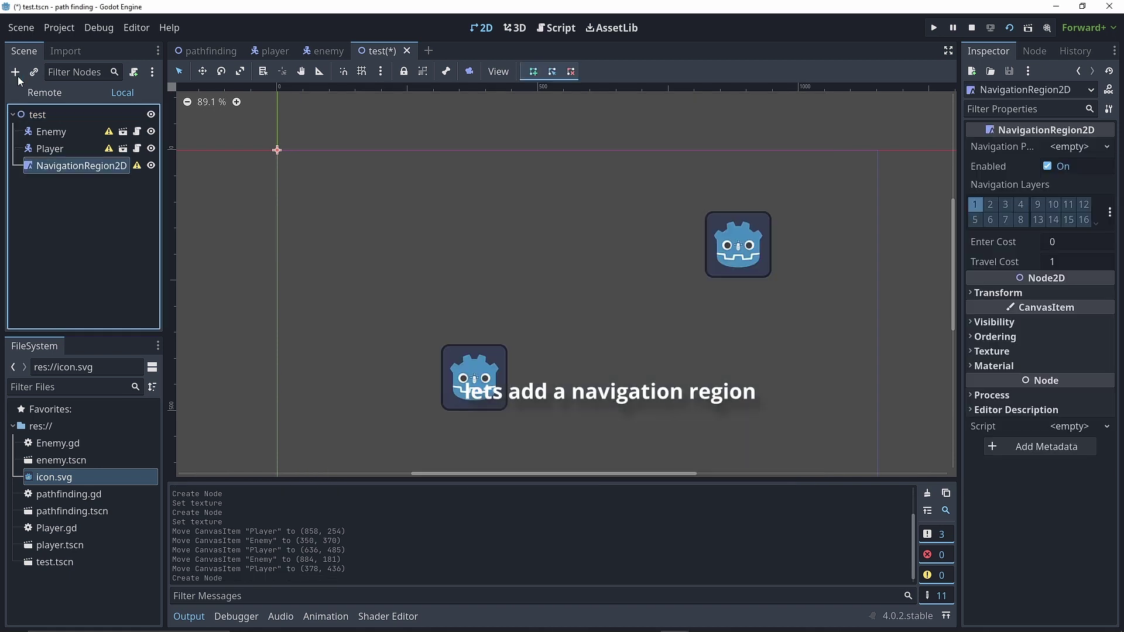
left_click(1076, 146)
left_click(1053, 165)
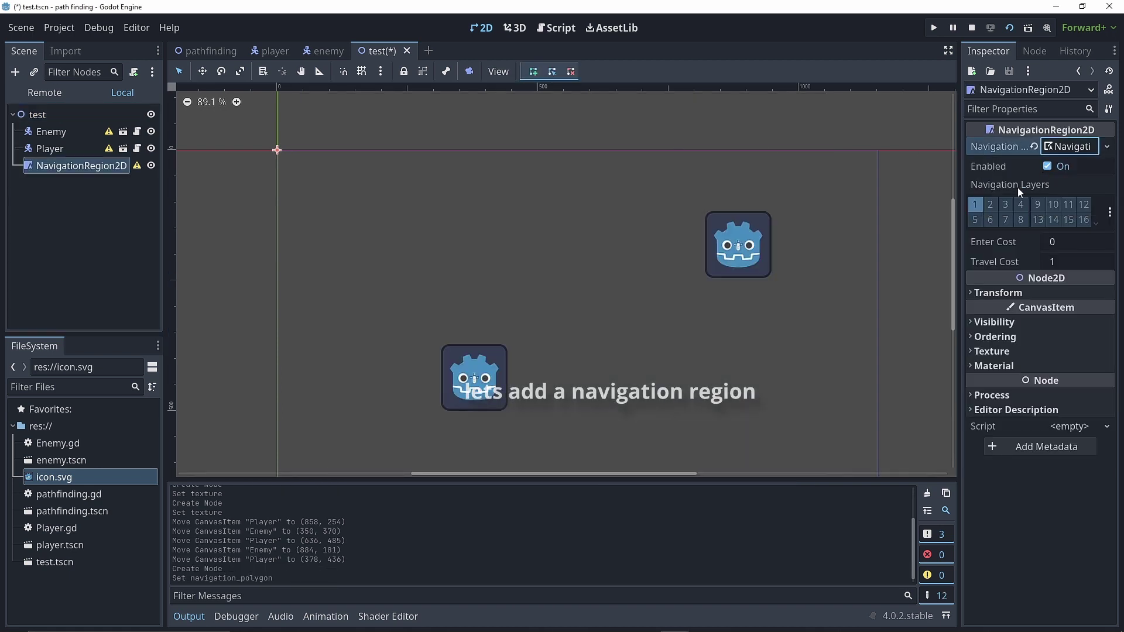
- Draw a four-corner navigation polygon enclosing Player and Enemy, then save the scene
left_click(284, 163)
scroll(292, 181, "down", 2)
left_click(293, 384)
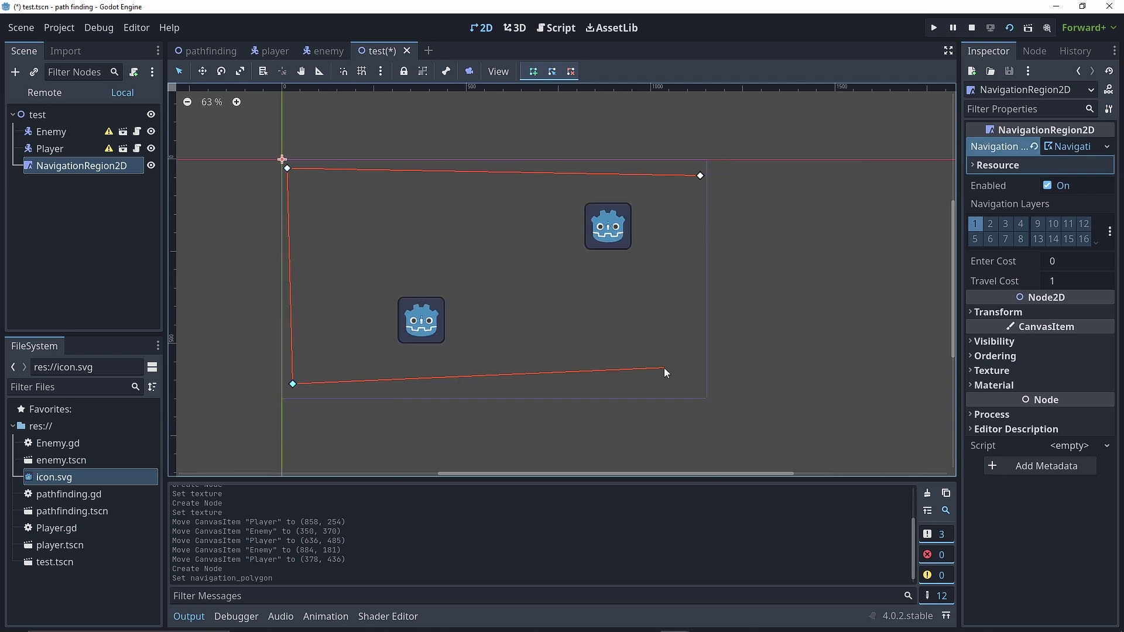
left_click(701, 176)
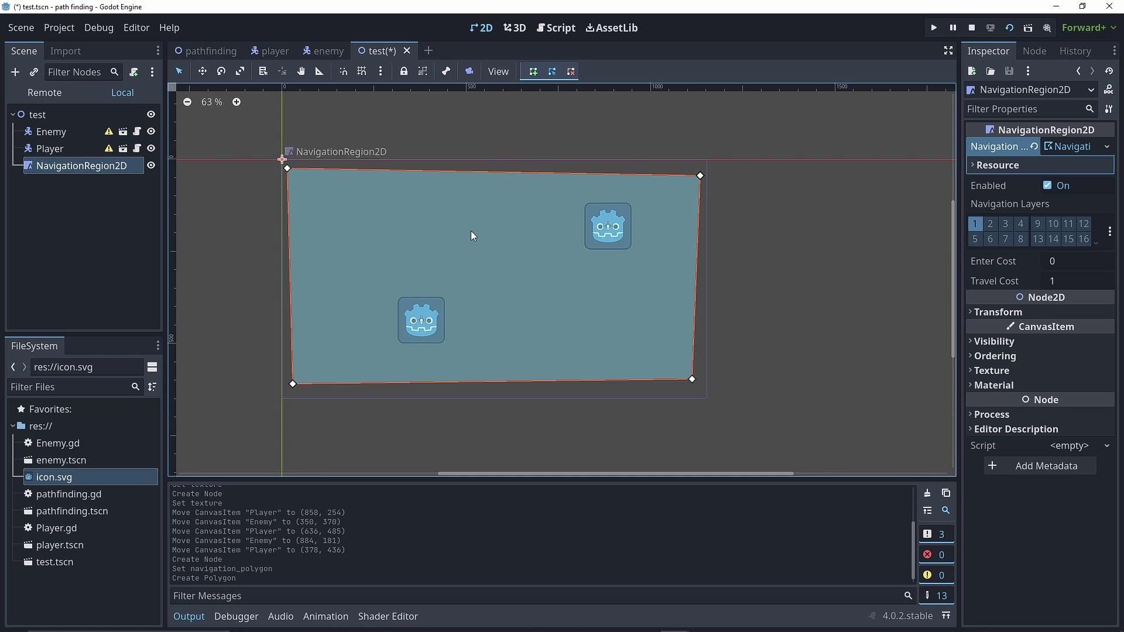
key("ctrl+s")
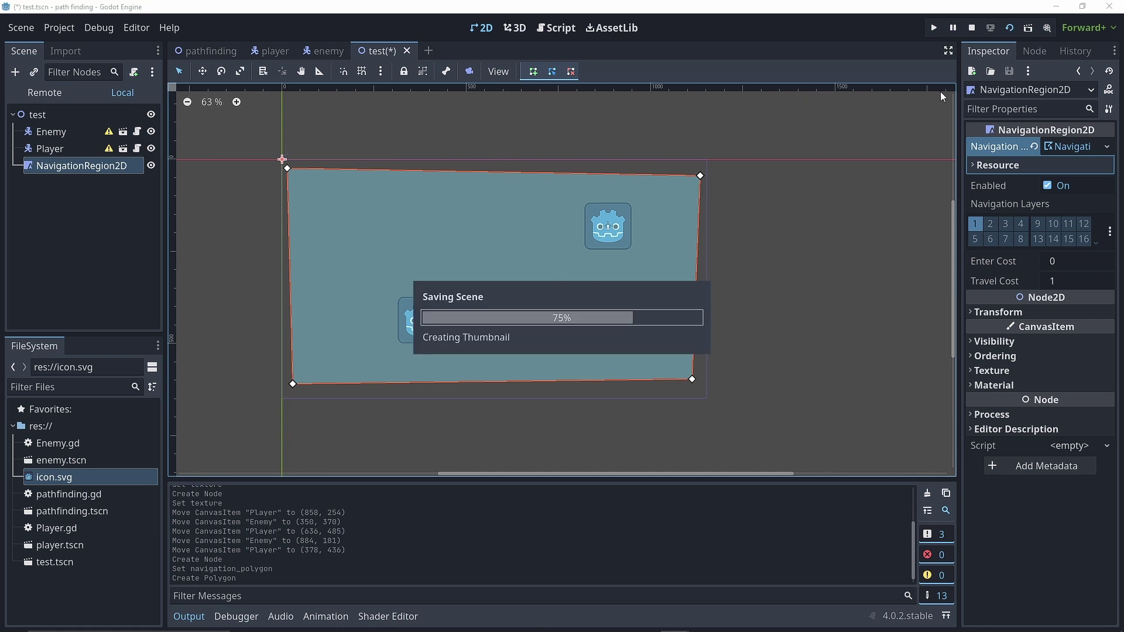
- Run the test scene with F5 to check the Enemy chasing the Player
key("F5")
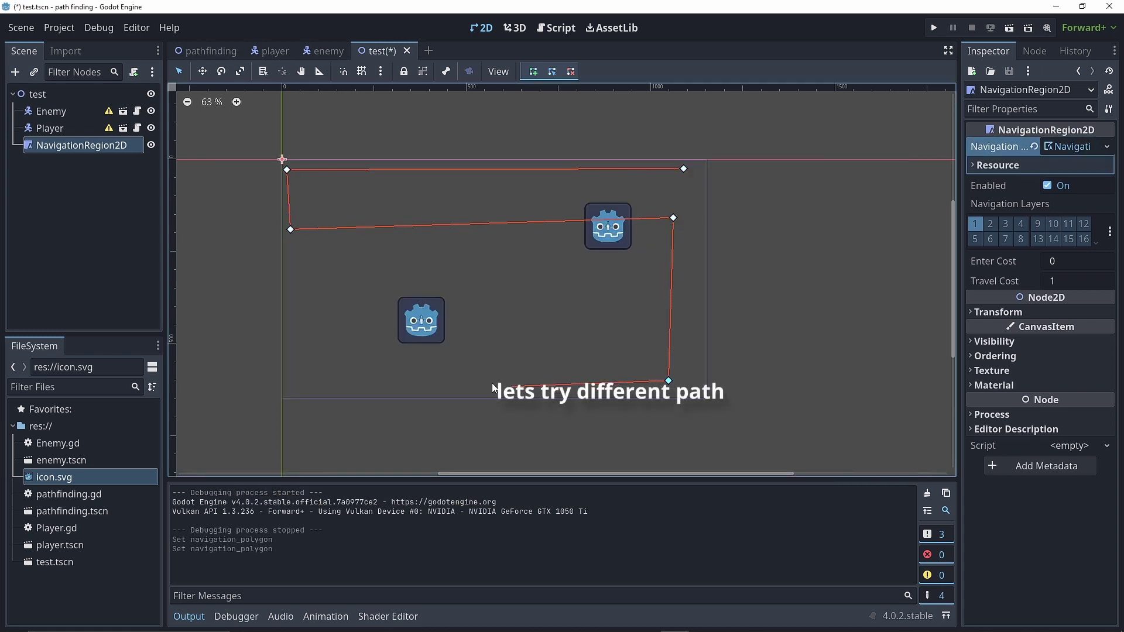
- Close the winding navigation polygon, move Enemy to its upper-left end, and run the game
left_click(684, 169)
left_click_drag(609, 232, 293, 202)
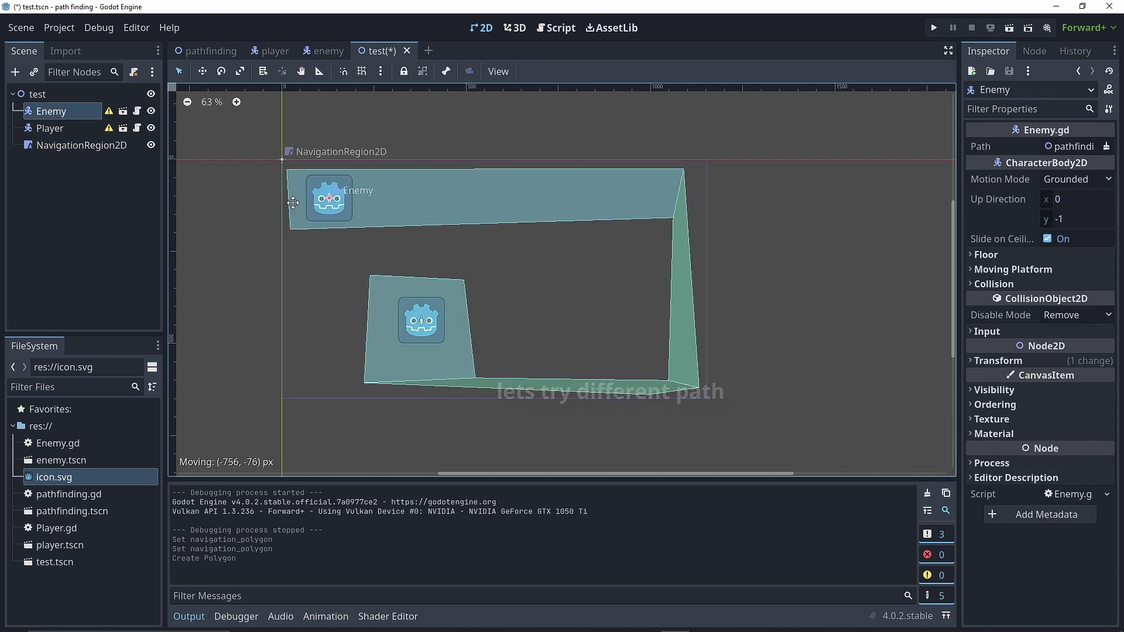
left_click(1009, 28)
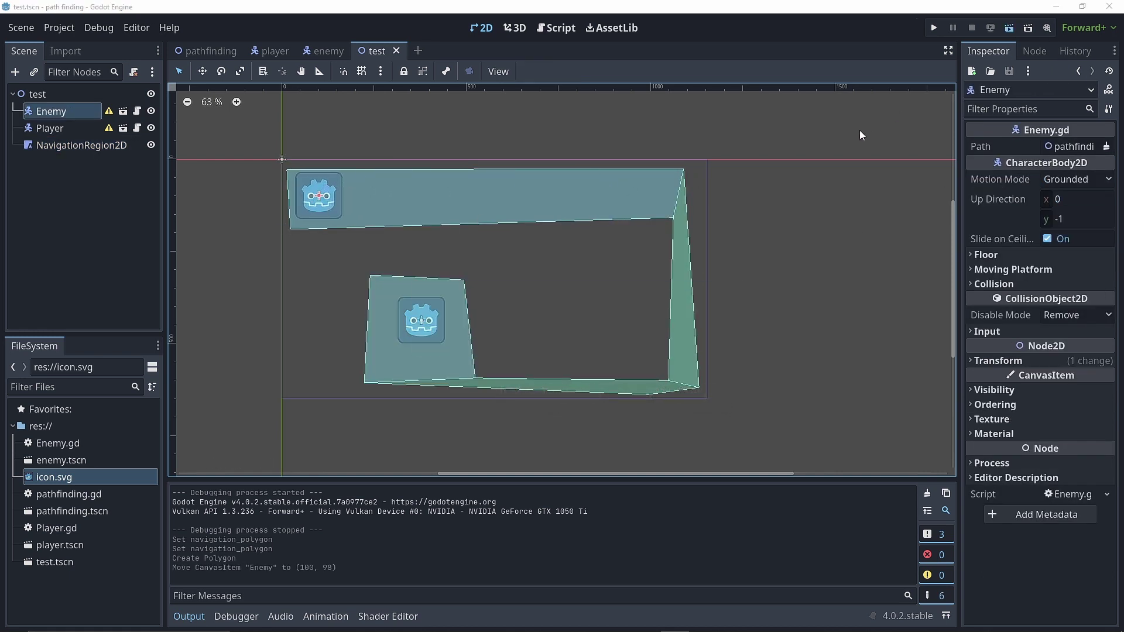